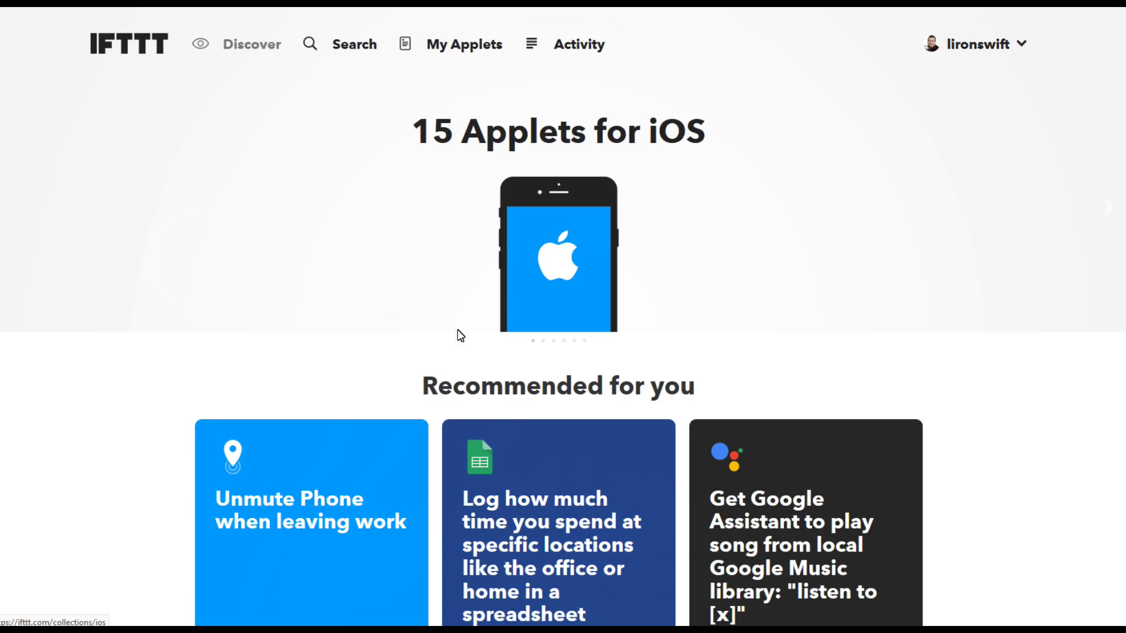
# Step: Advance the Discover carousel until the '18 Applets for Google' collection is showing
pyautogui.click(1093, 206)
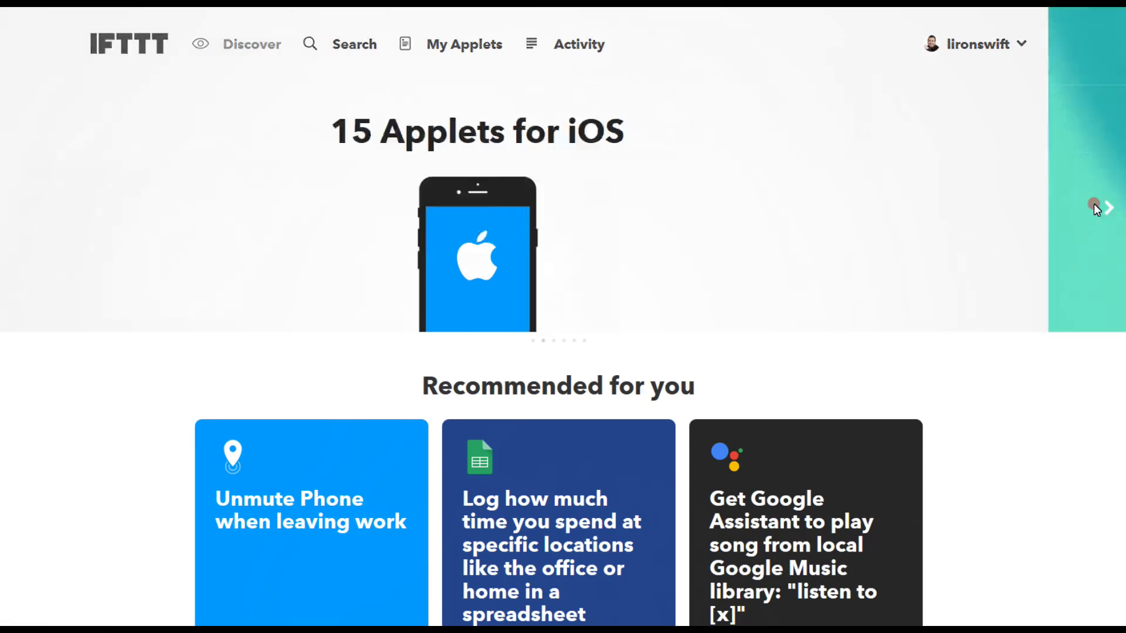
pyautogui.click(1093, 205)
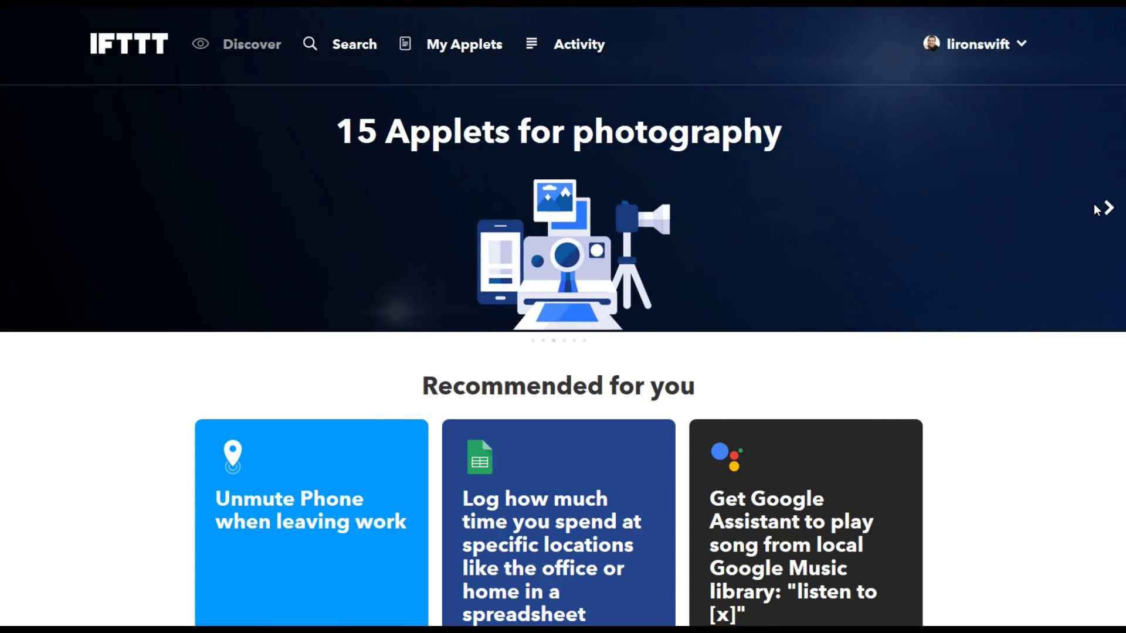
pyautogui.click(1094, 206)
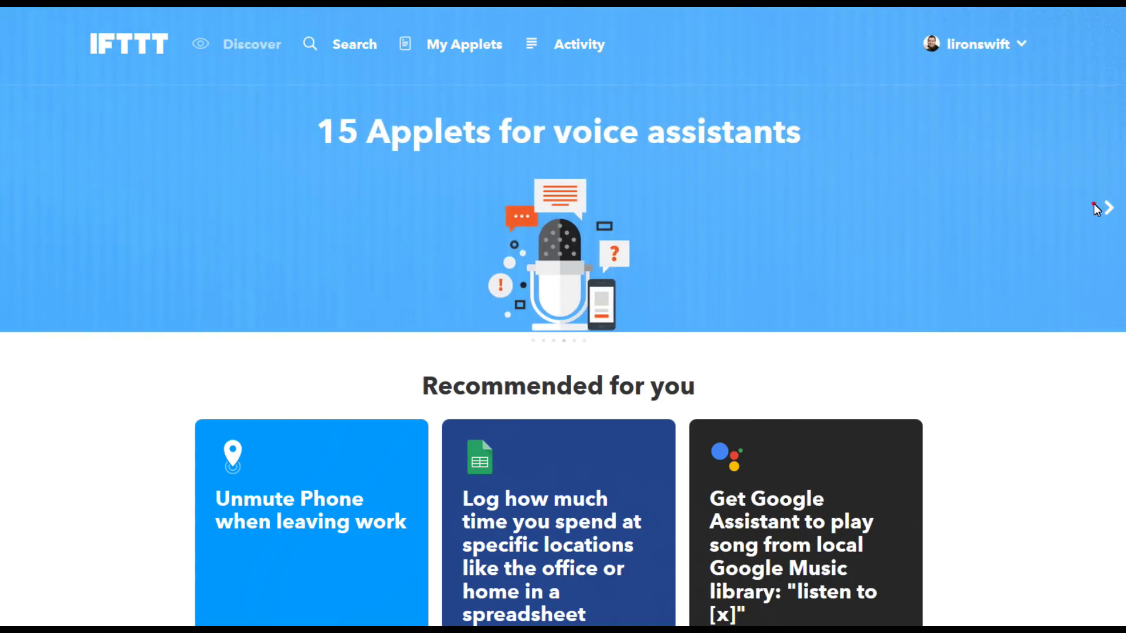
pyautogui.click(1094, 207)
pyautogui.click(1094, 206)
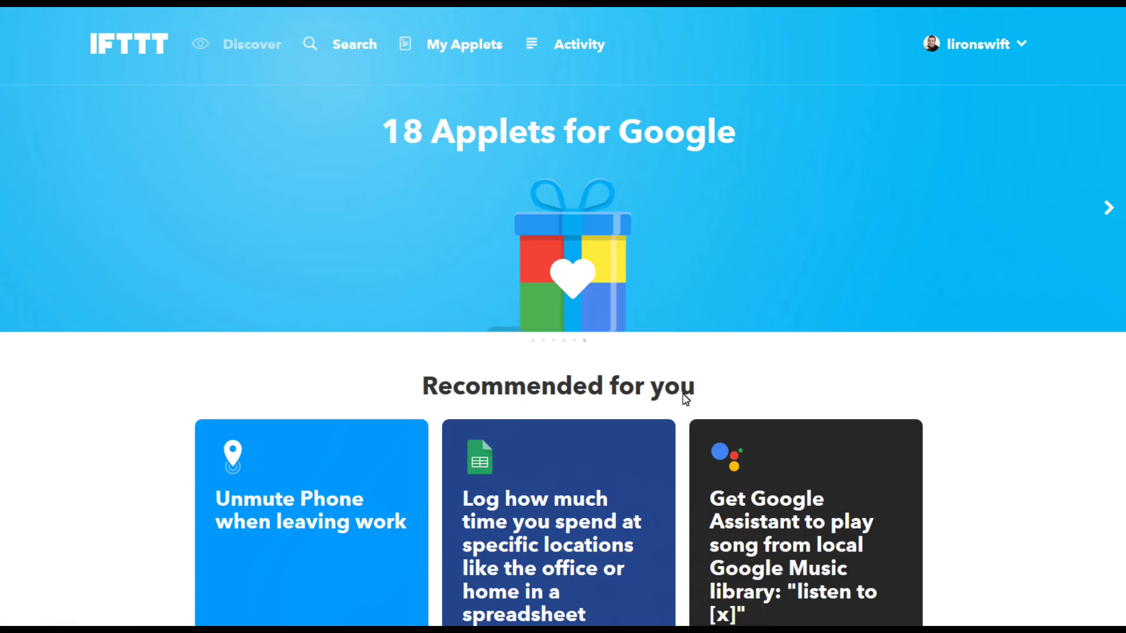
# Step: Scroll through the recommendations below, then jump back to the top of the page
pyautogui.scroll(-3, 607, 411)
pyautogui.scroll(-5, 611, 406)
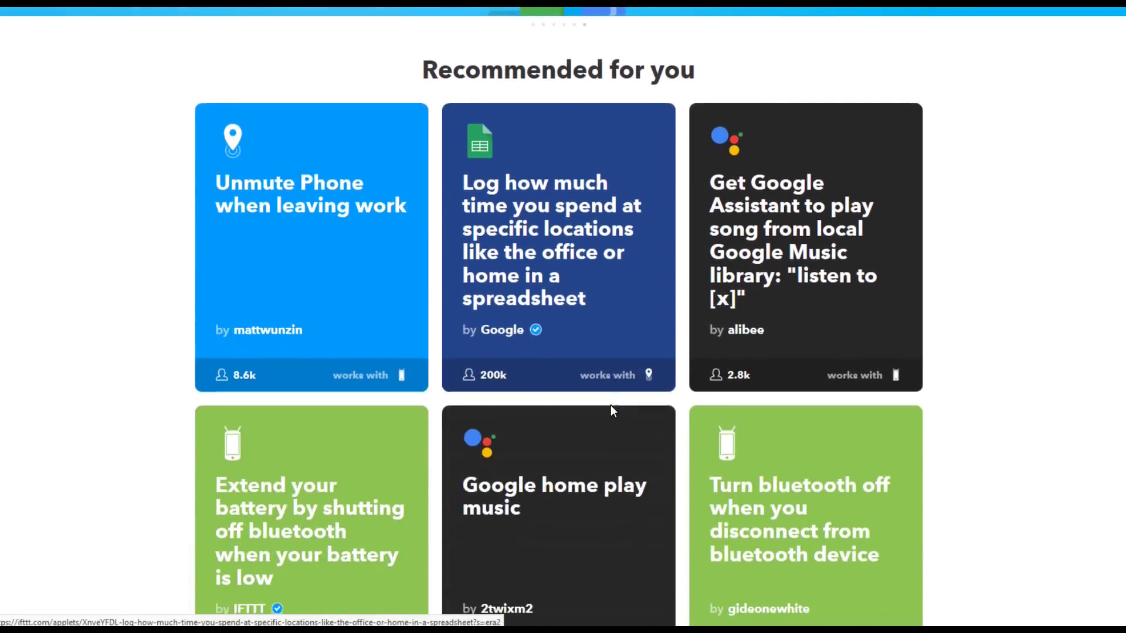
pyautogui.scroll(-2, 610, 405)
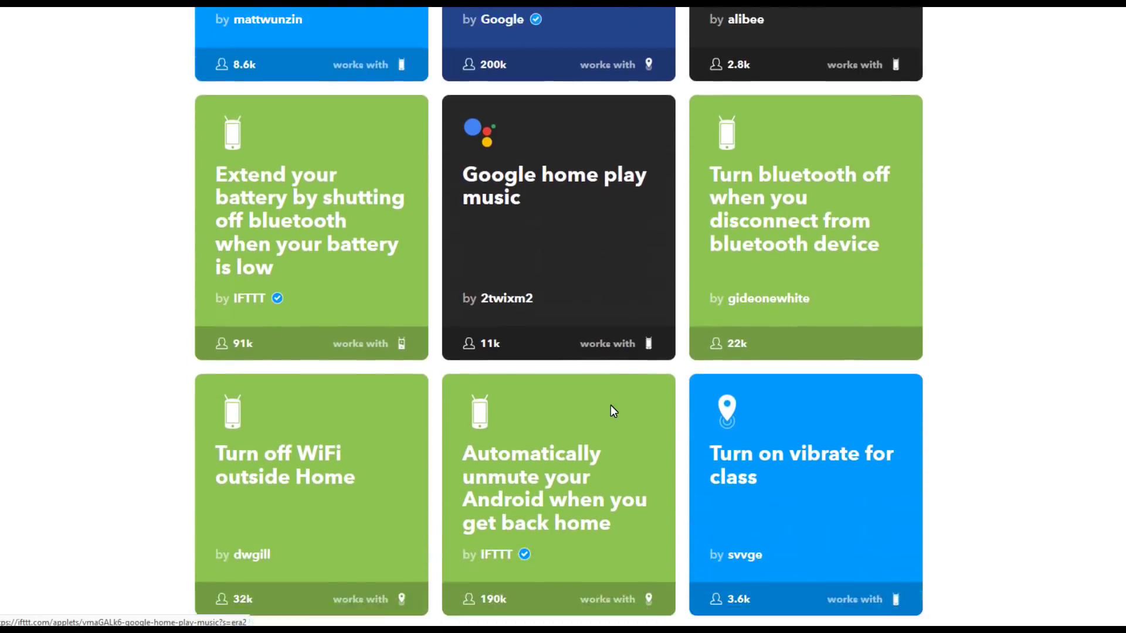
pyautogui.scroll(-2, 610, 405)
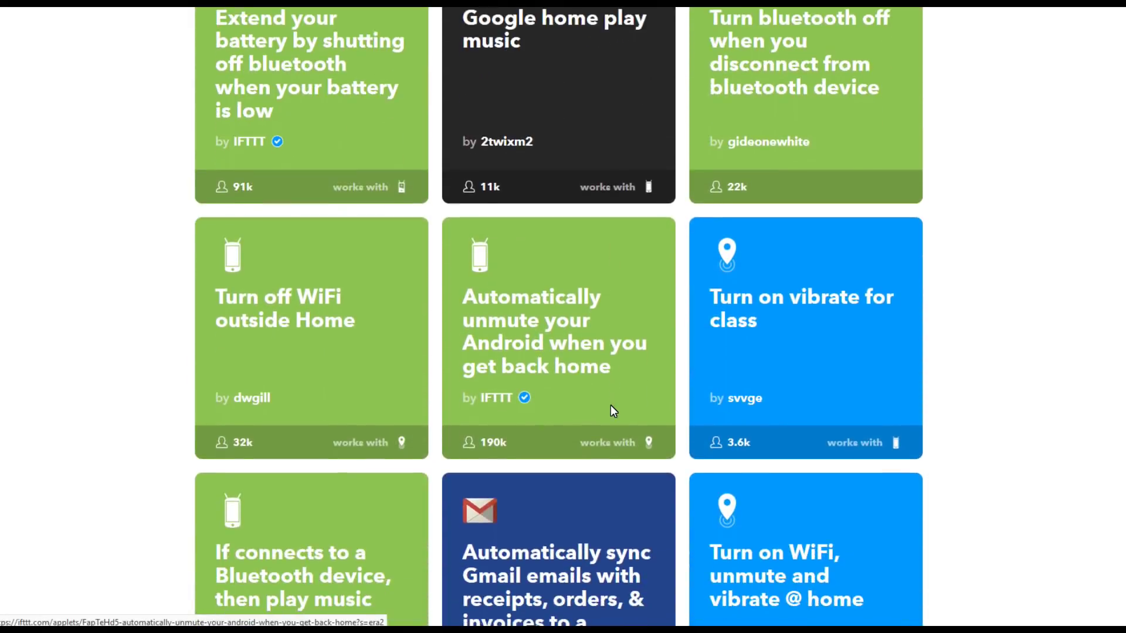
pyautogui.scroll(-1, 611, 405)
pyautogui.press('Home')
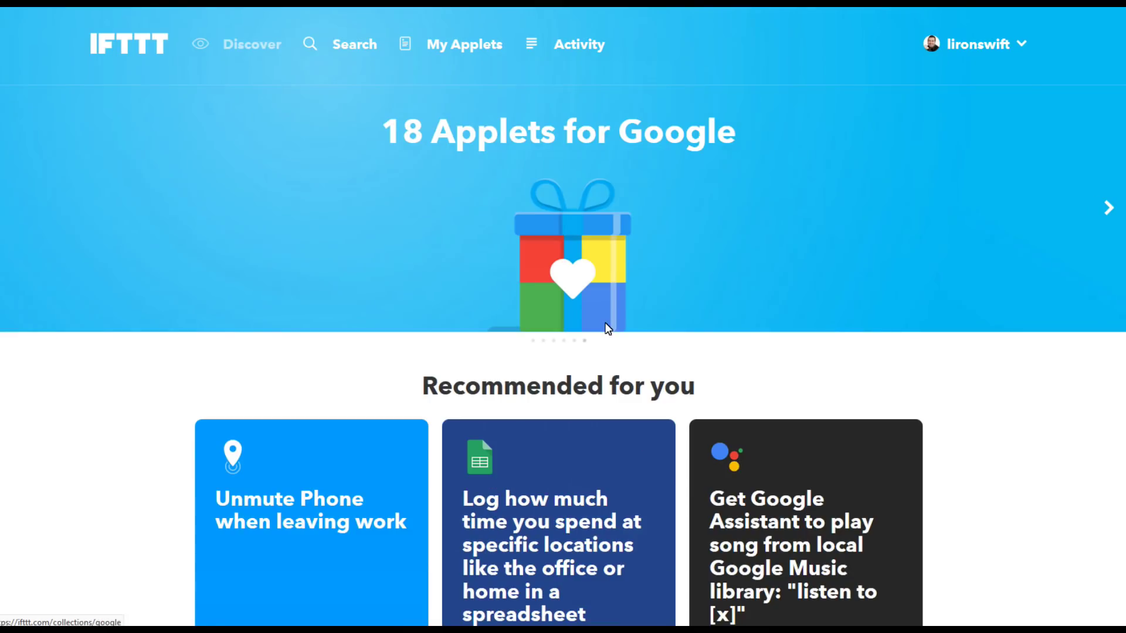
# Step: Browse the Search page's service categories, then view My Applets, which shows no applets yet
pyautogui.click(363, 45)
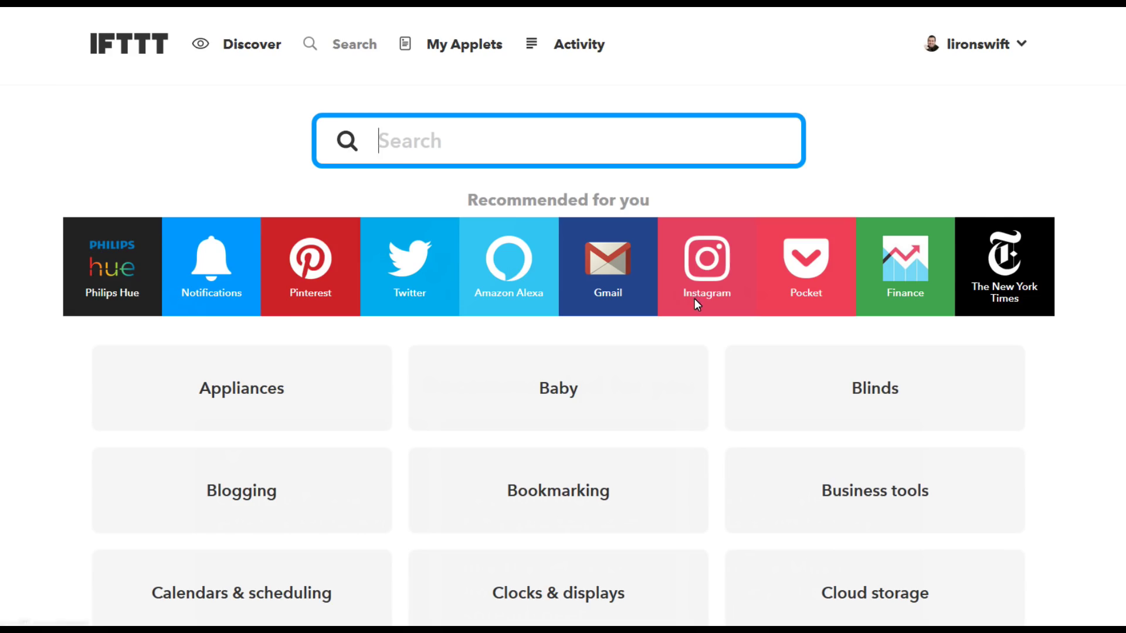
pyautogui.scroll(-3, 696, 298)
pyautogui.scroll(-2, 695, 297)
pyautogui.scroll(-5, 700, 303)
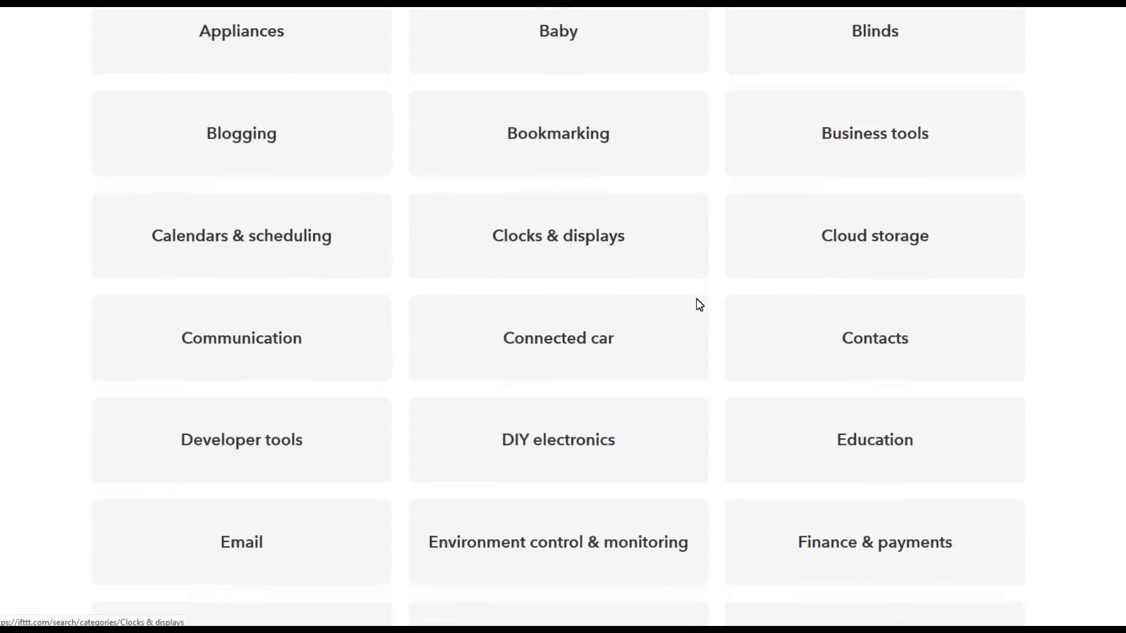
pyautogui.scroll(-7, 700, 303)
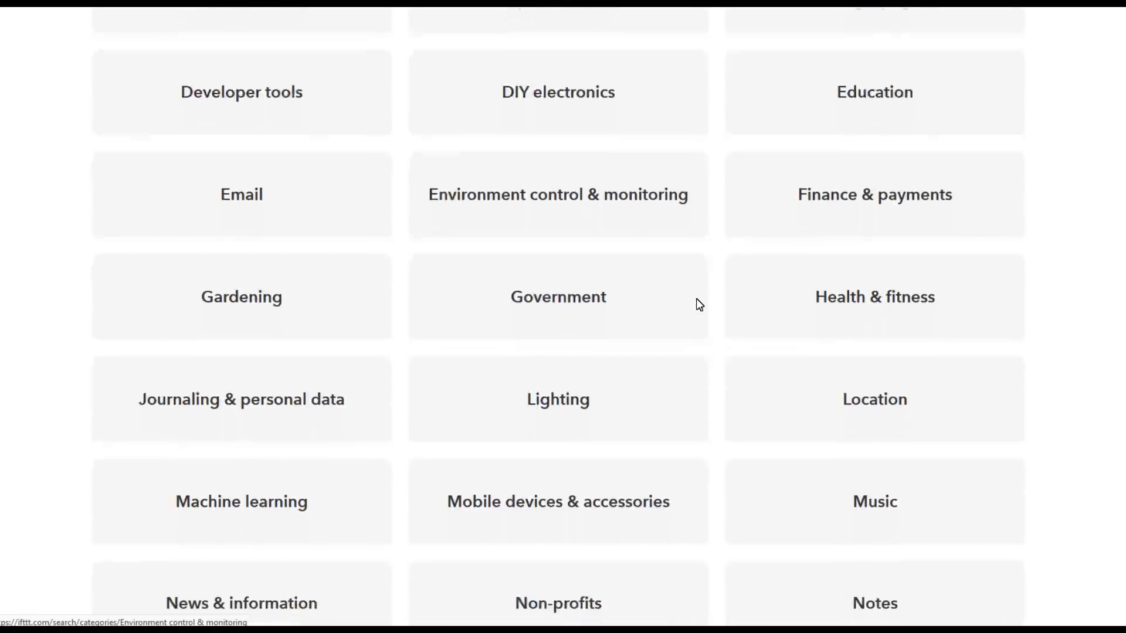
pyautogui.scroll(-7, 700, 305)
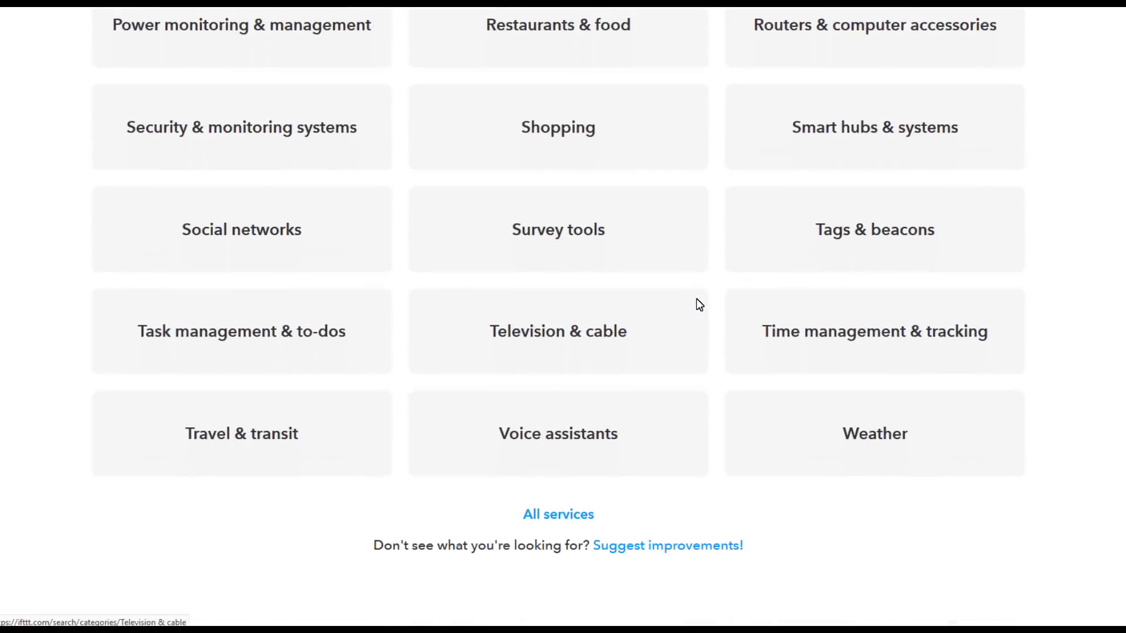
pyautogui.scroll(20, 700, 304)
pyautogui.scroll(5, 699, 304)
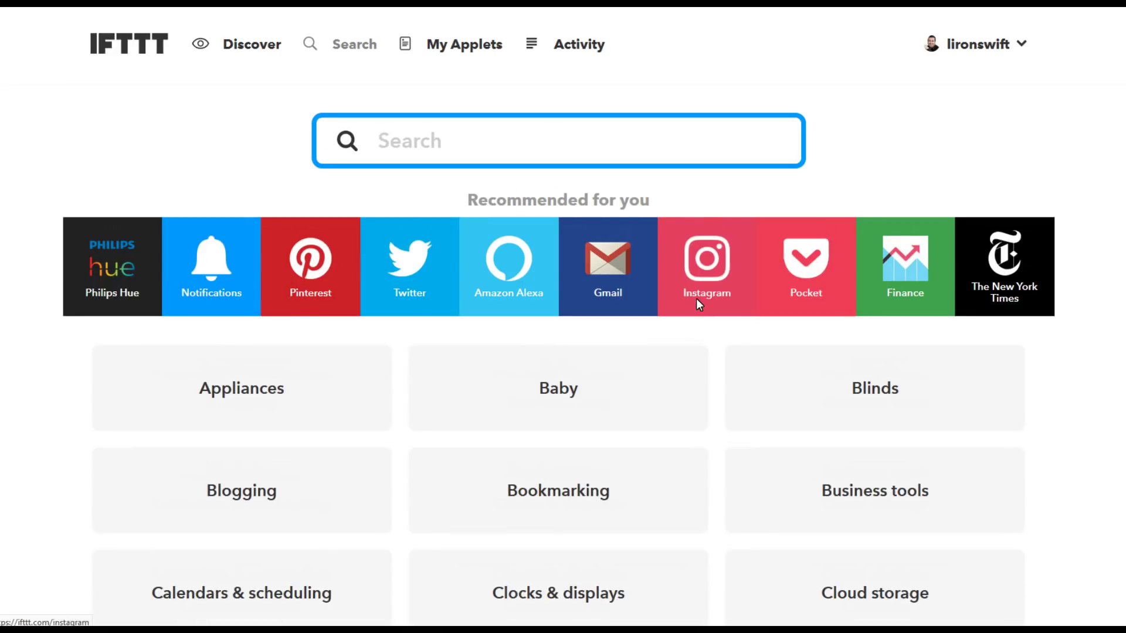
pyautogui.click(467, 46)
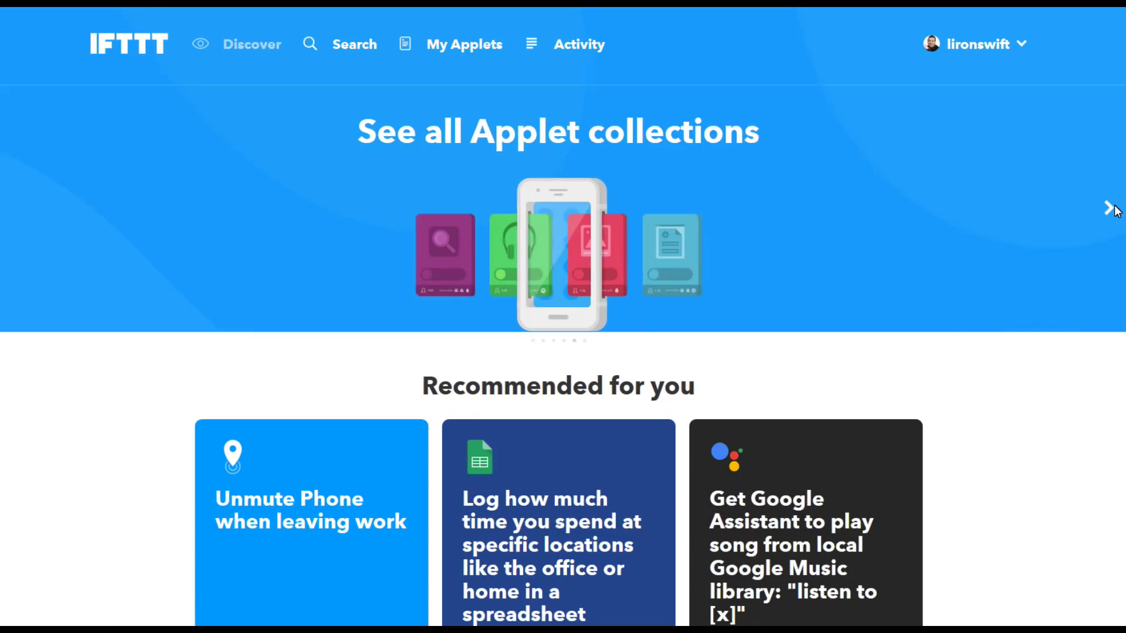
# Step: From Discover's '18 Applets for Google' collection, open 'Track your work hours in Google Calendar'
pyautogui.click(1109, 208)
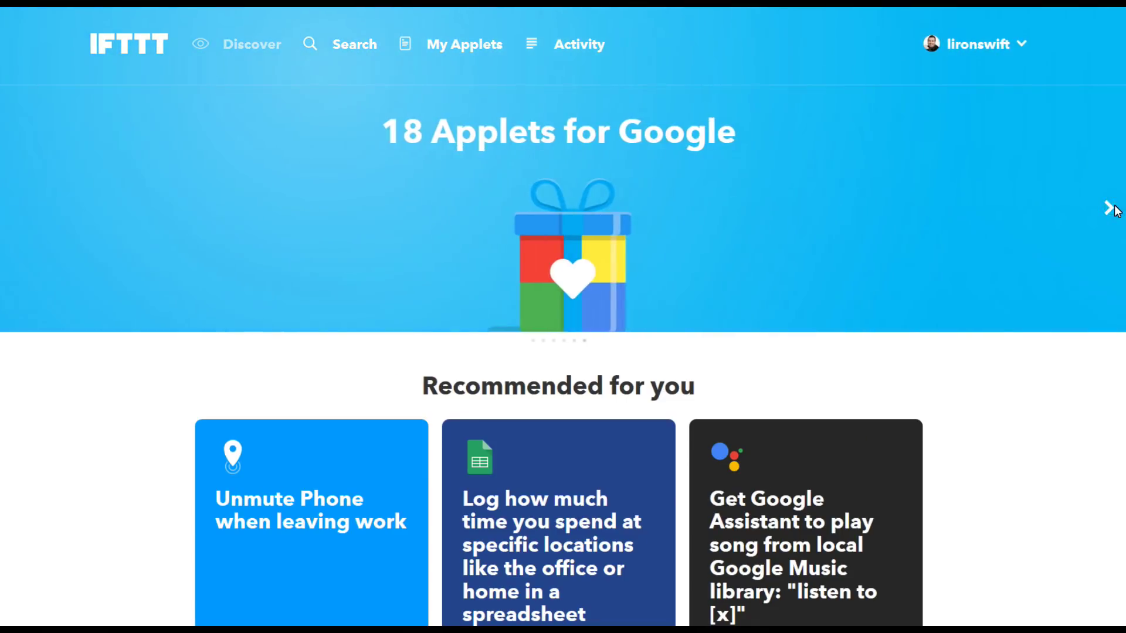
pyautogui.click(573, 223)
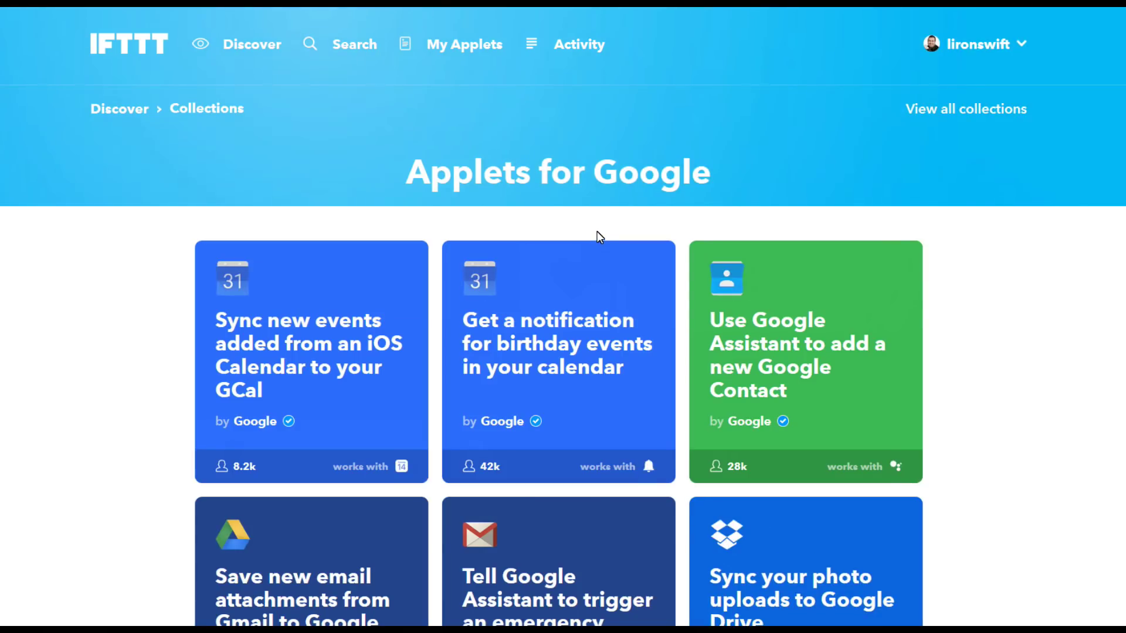
pyautogui.scroll(-10, 600, 237)
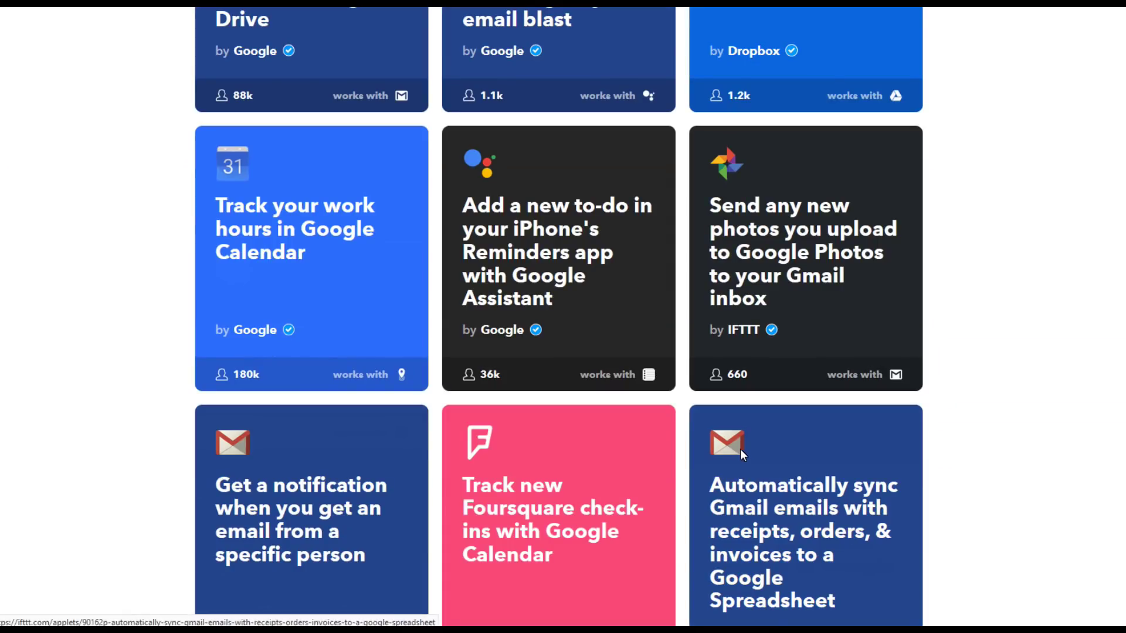
pyautogui.click(275, 249)
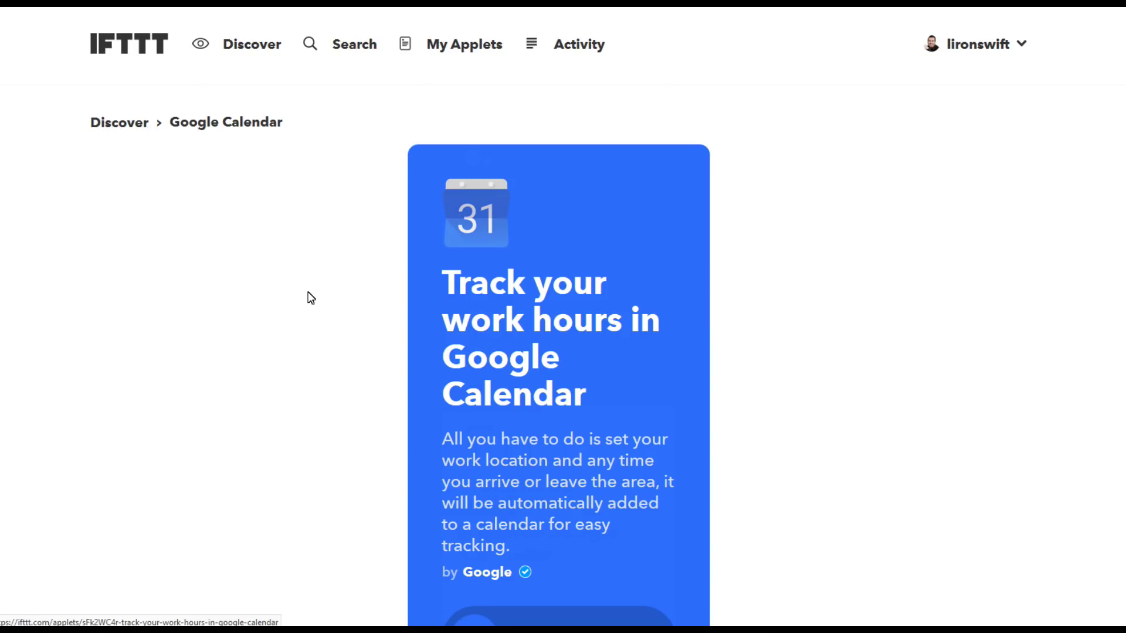
pyautogui.scroll(-3, 378, 277)
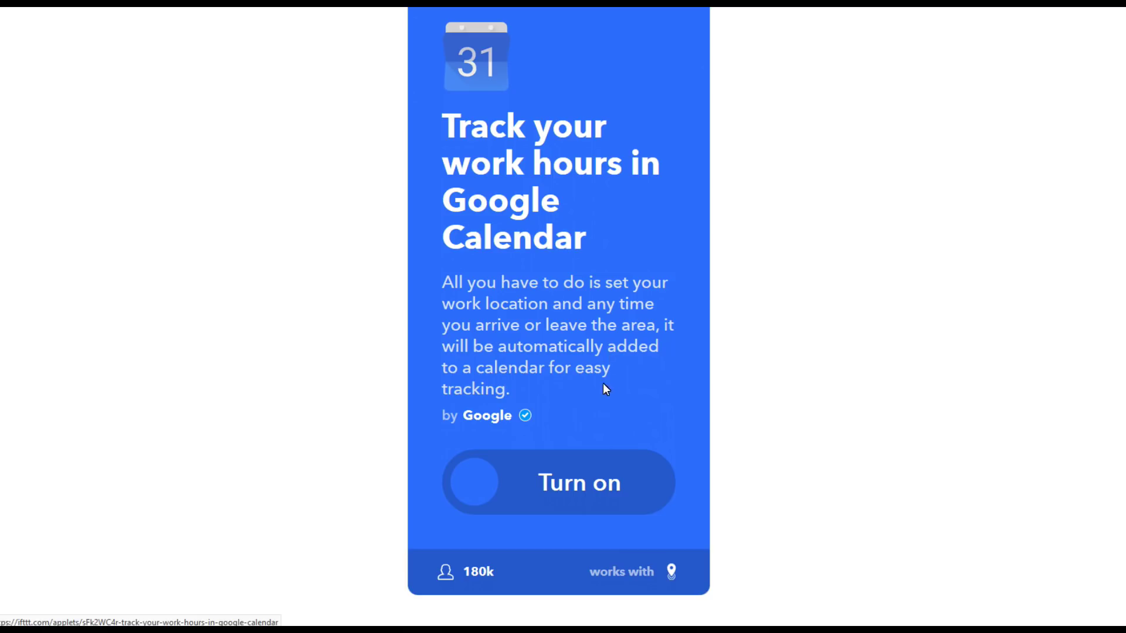
# Step: Turn on the work-hours Google Calendar applet and save its configuration
pyautogui.click(597, 493)
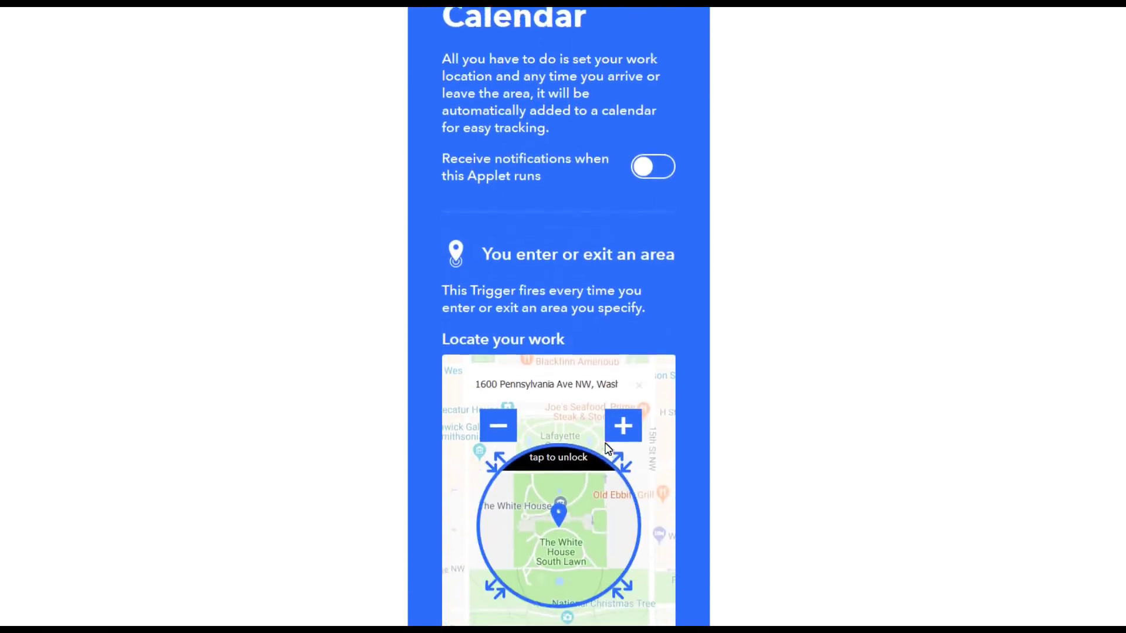
pyautogui.scroll(-3, 608, 449)
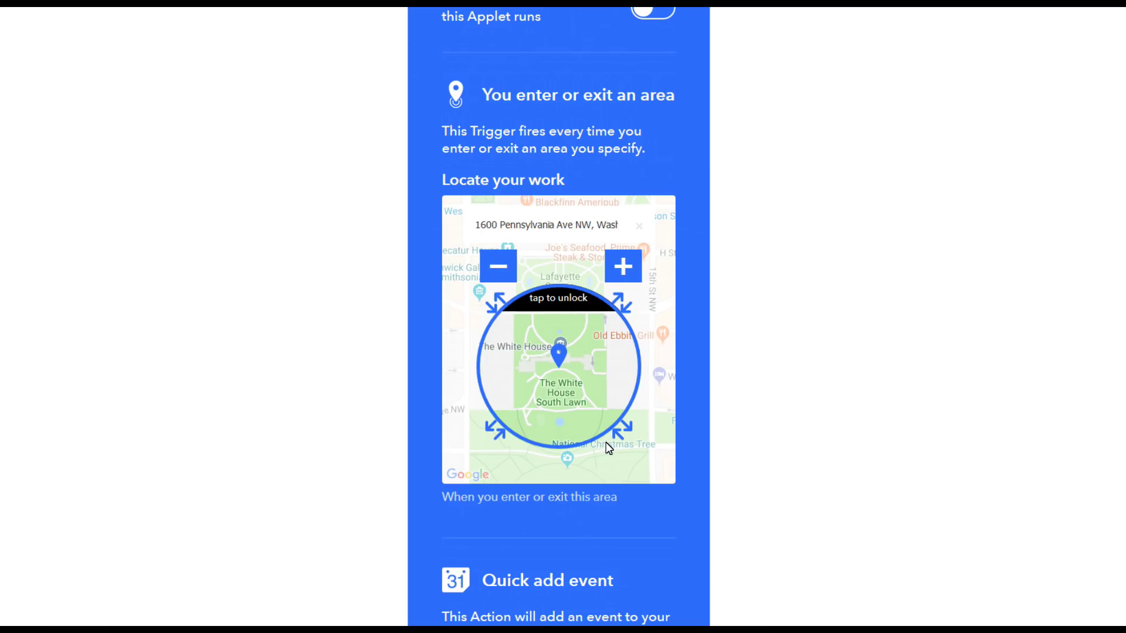
pyautogui.scroll(-5, 607, 442)
pyautogui.scroll(-3, 619, 429)
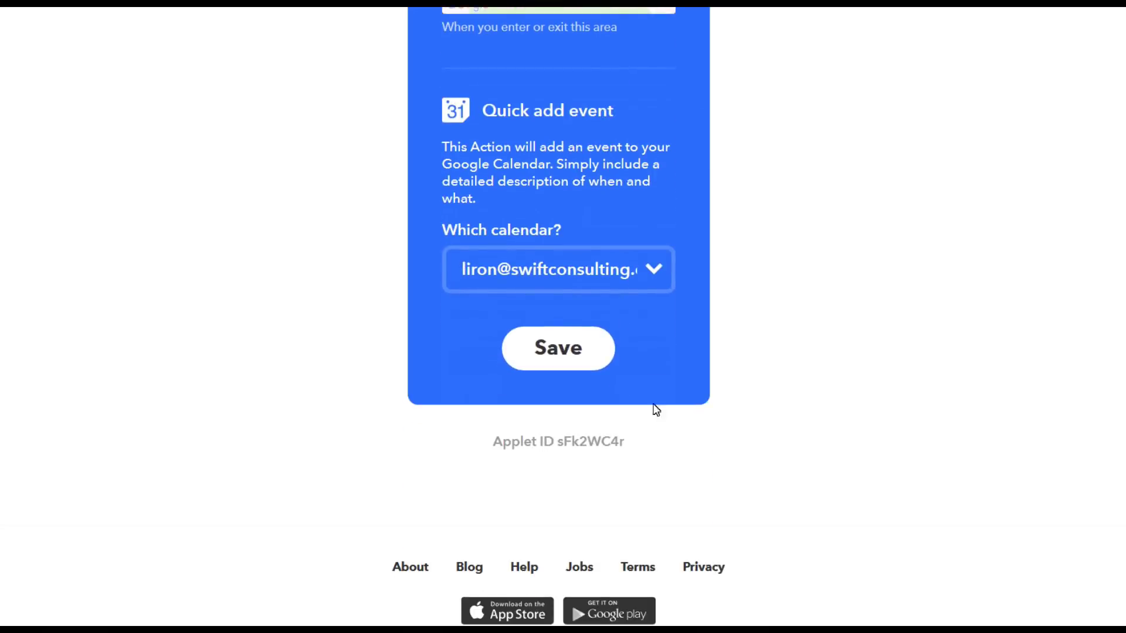
pyautogui.click(567, 350)
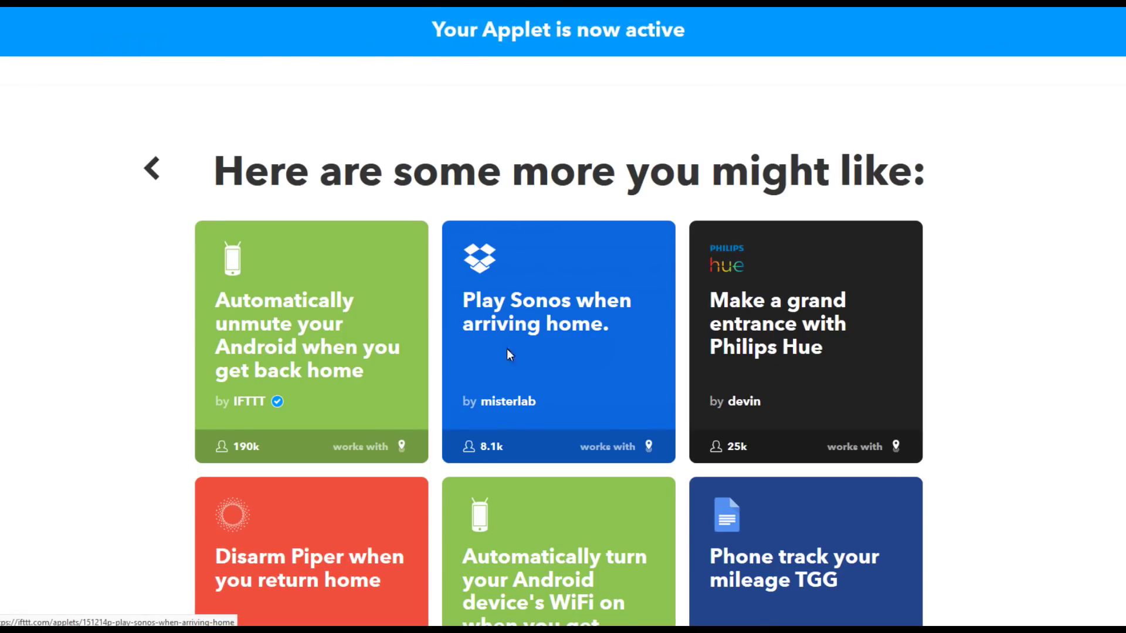
# Step: Scroll the work-hours applet page to confirm it is On and review its stats
pyautogui.scroll(-2, 616, 352)
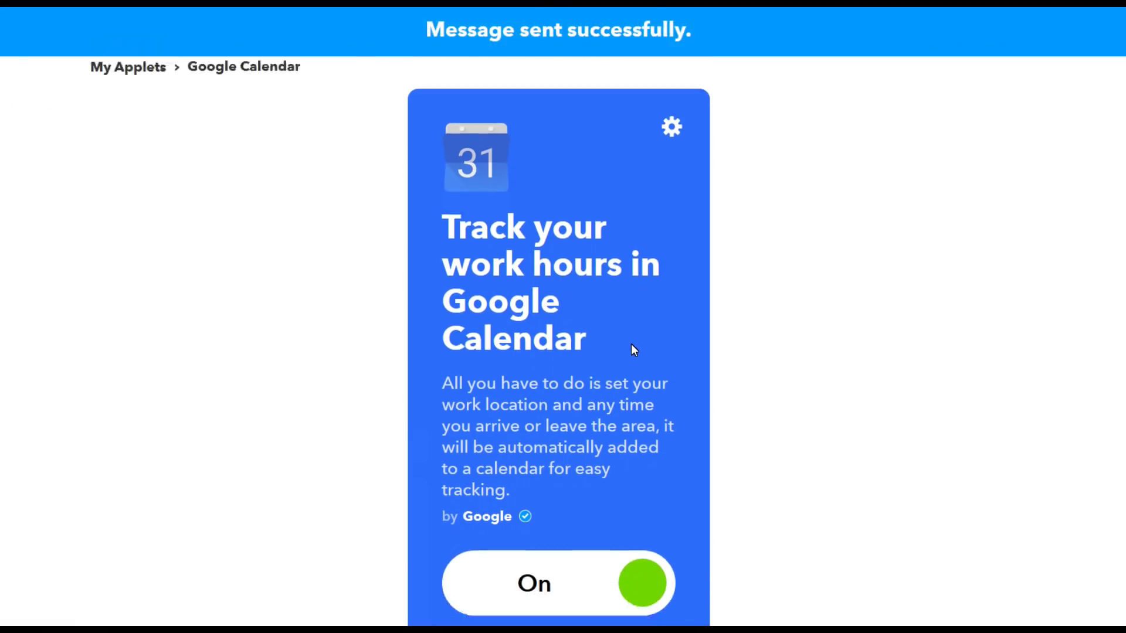
pyautogui.scroll(-4, 631, 345)
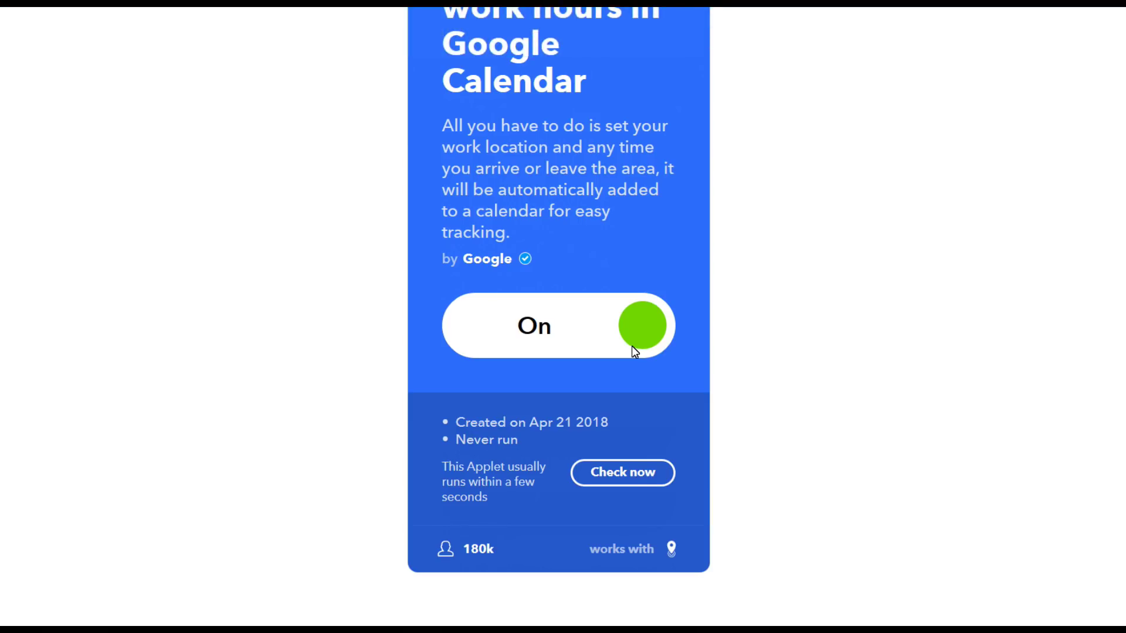
pyautogui.scroll(4, 708, 179)
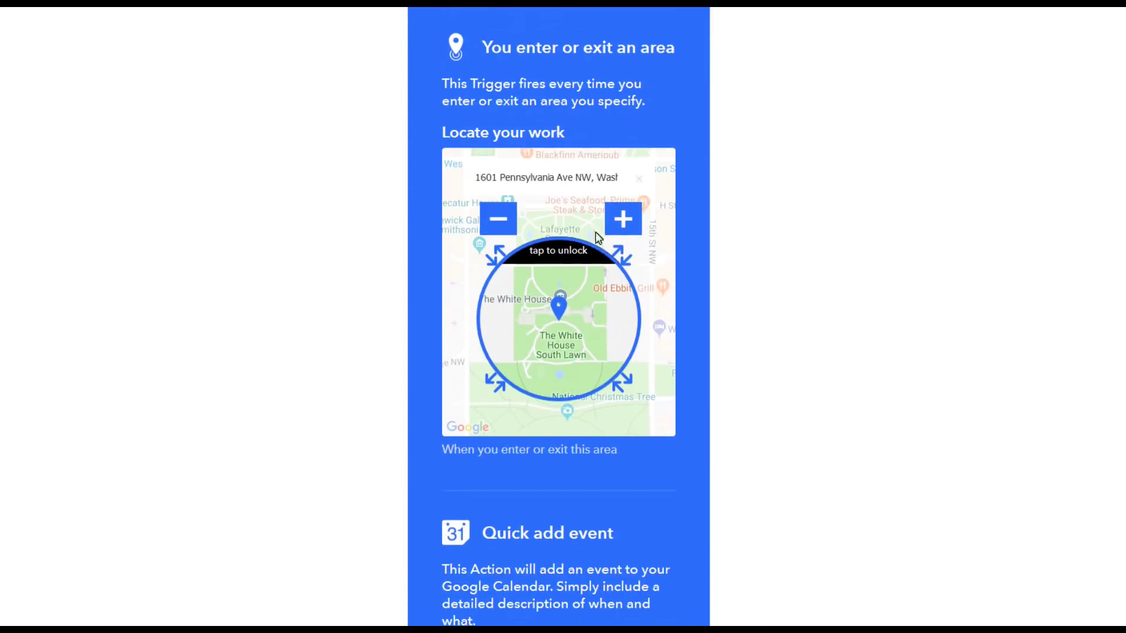
# Step: Change the applet's work location to 'dallas,texas', zoom the map out, and save
pyautogui.click(606, 192)
pyautogui.write('dallas')
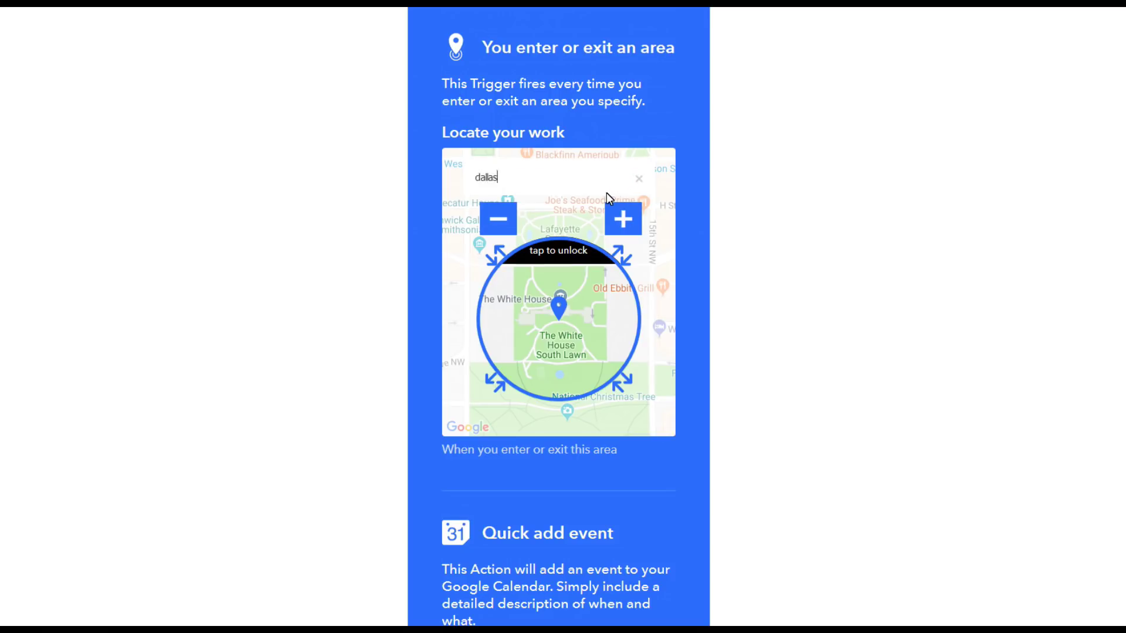
pyautogui.write(',texas')
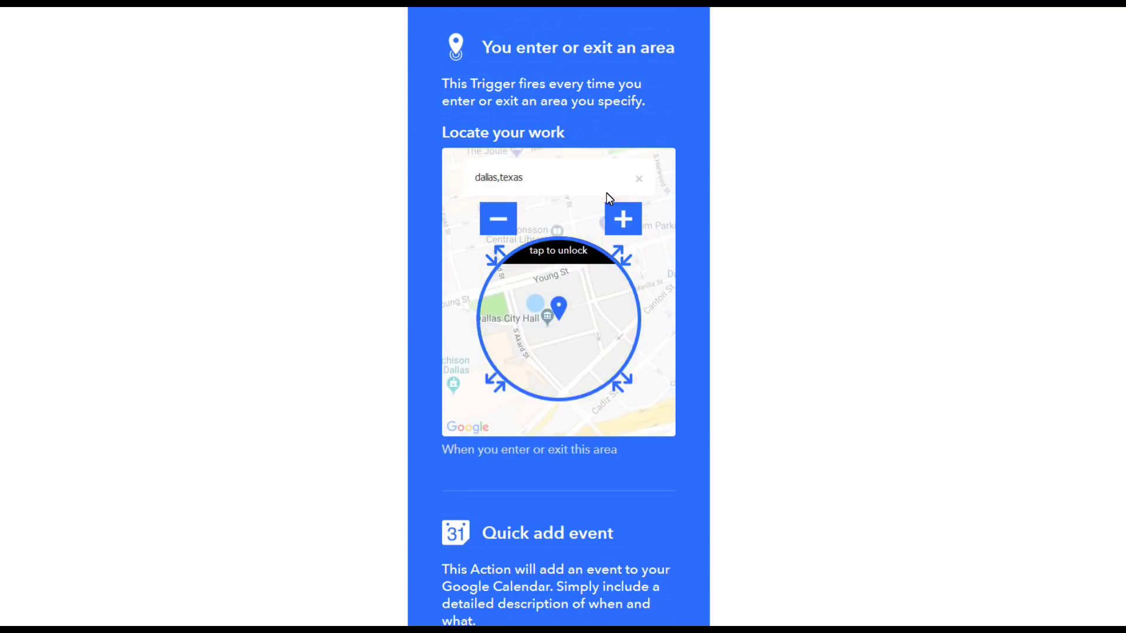
pyautogui.click(498, 219)
pyautogui.click(499, 219)
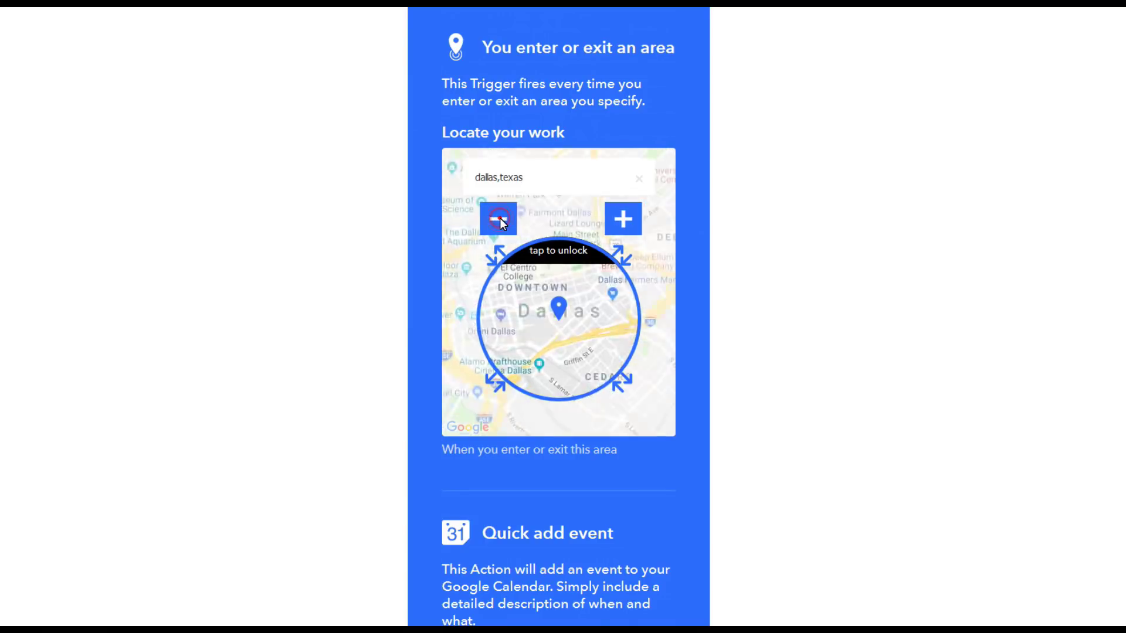
pyautogui.click(498, 219)
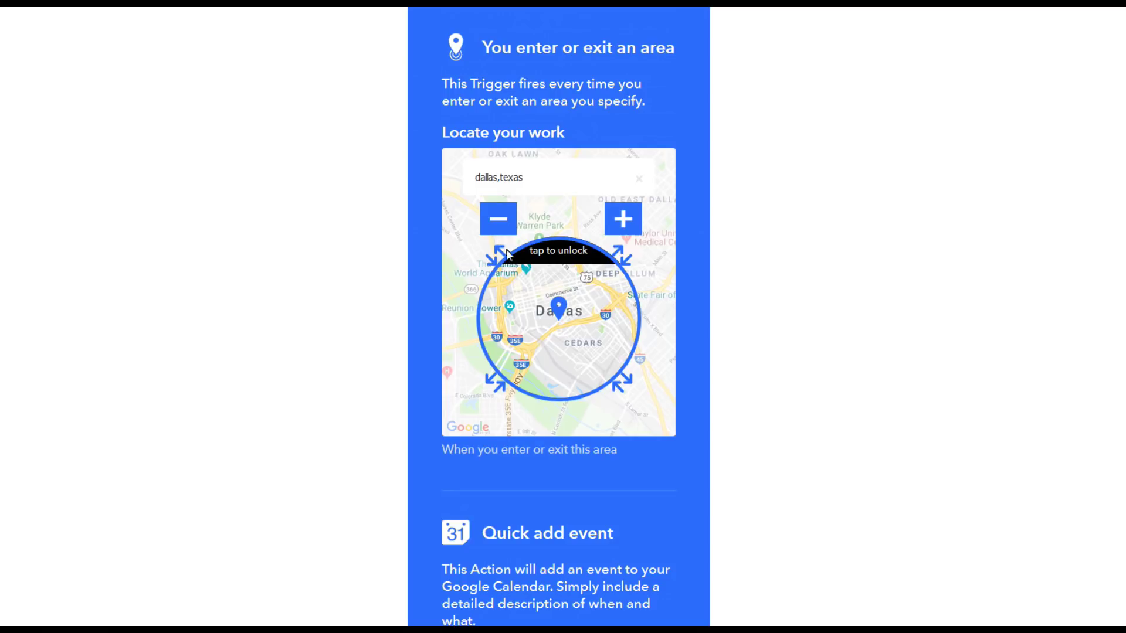
pyautogui.scroll(-5, 650, 320)
pyautogui.scroll(-2, 649, 321)
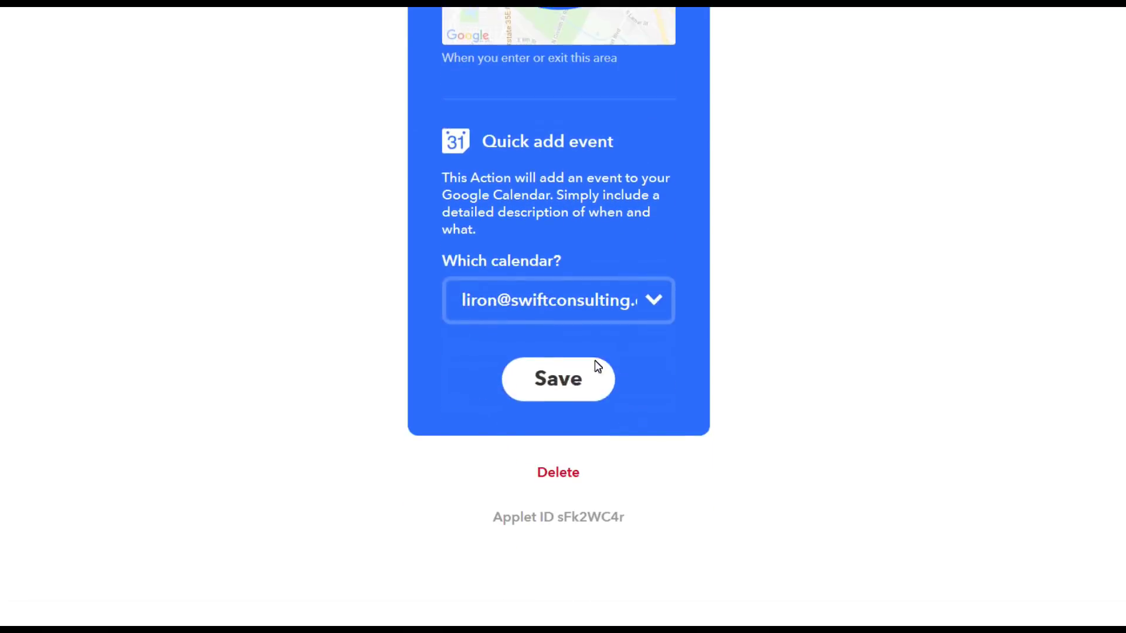
pyautogui.click(584, 373)
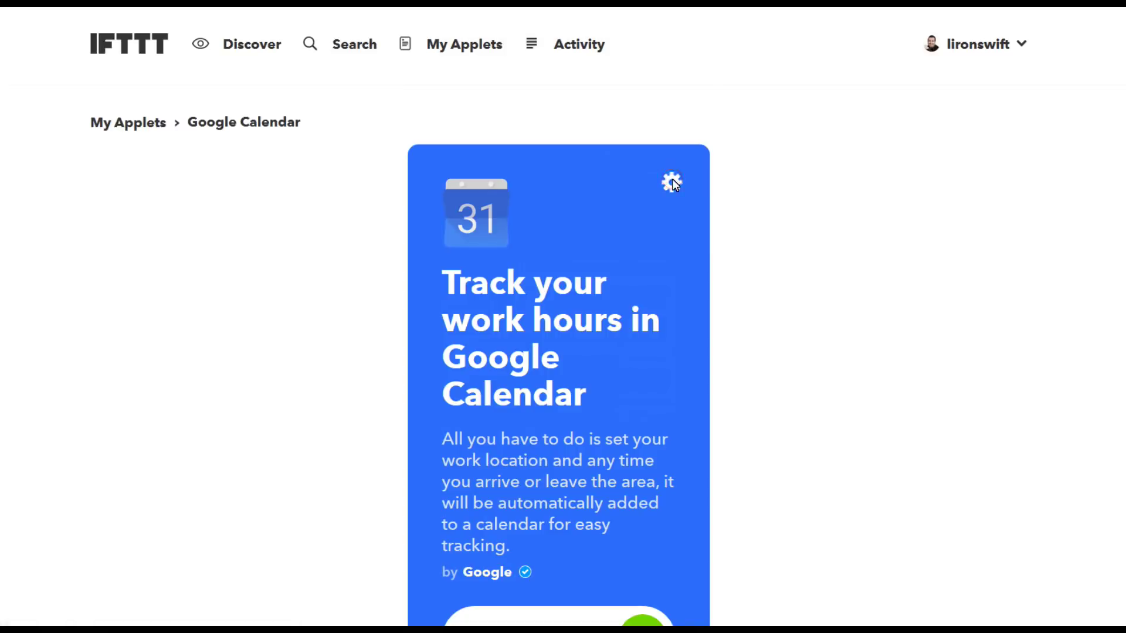
# Step: Delete the work-hours calendar applet and confirm the deletion
pyautogui.scroll(-20, 611, 229)
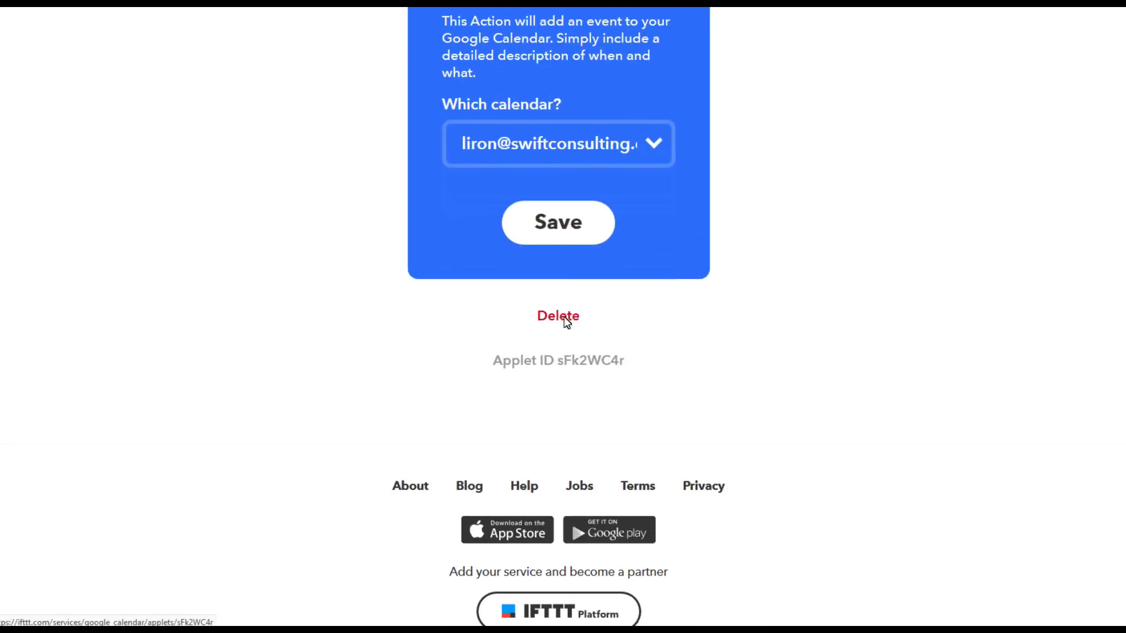
pyautogui.click(574, 319)
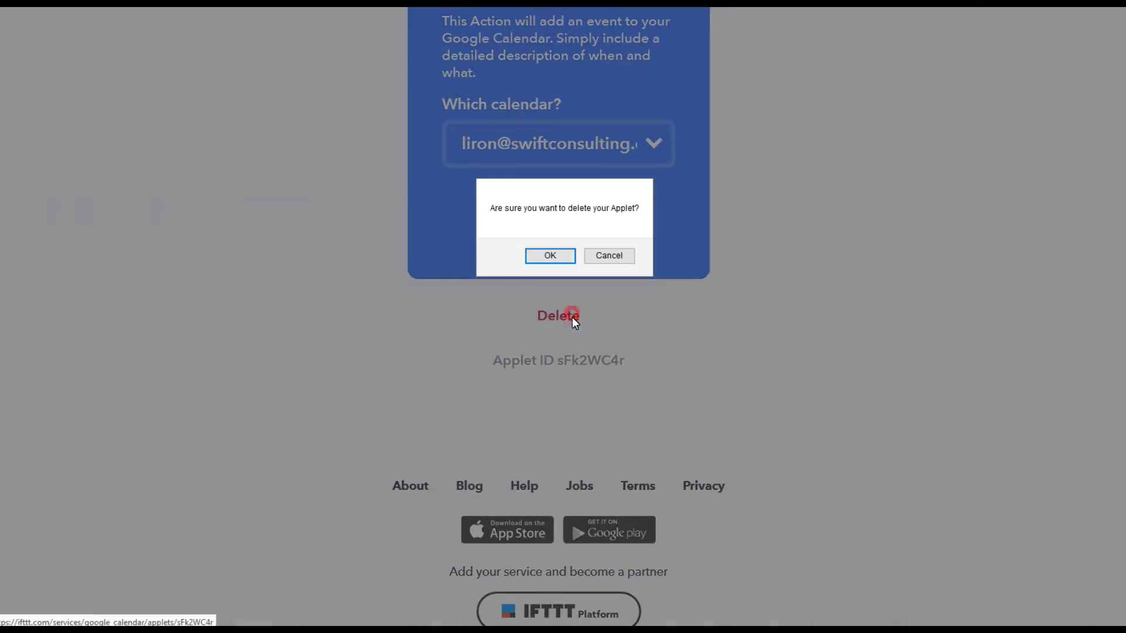
pyautogui.click(568, 252)
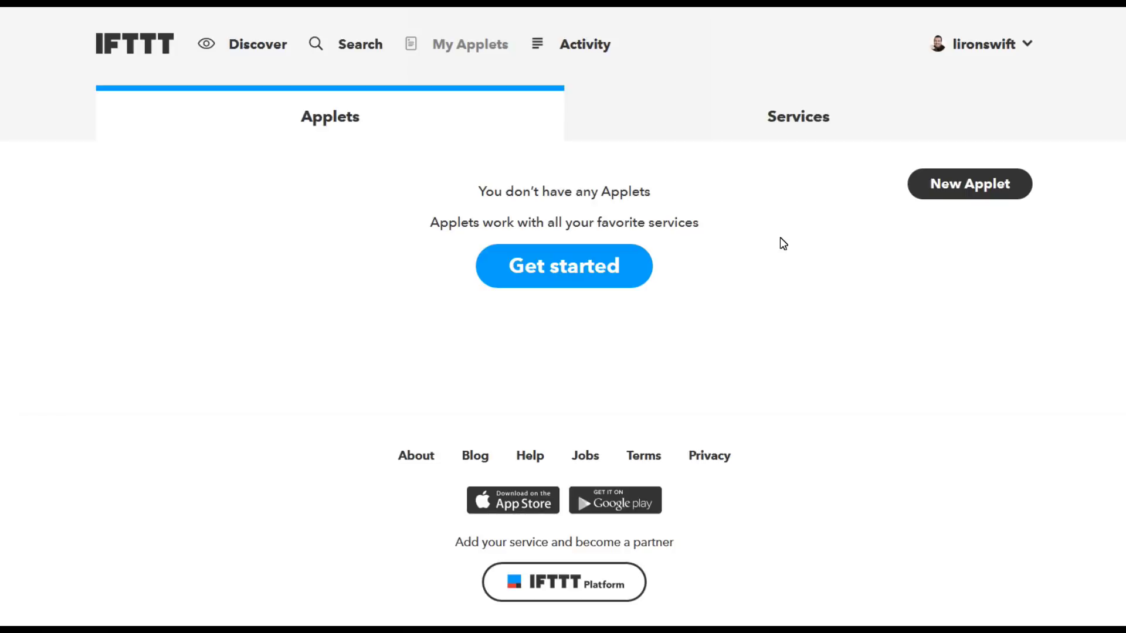
# Step: Create a new applet using Best Buy's 'Product price changes' trigger, found by searching 'bes'
pyautogui.click(933, 189)
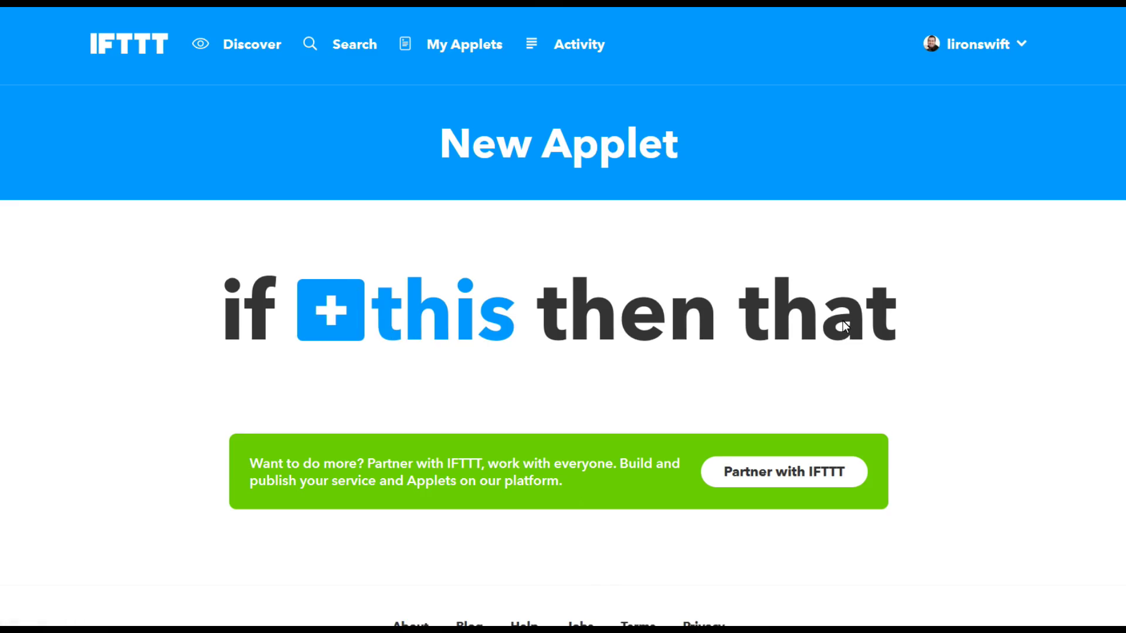
pyautogui.click(340, 316)
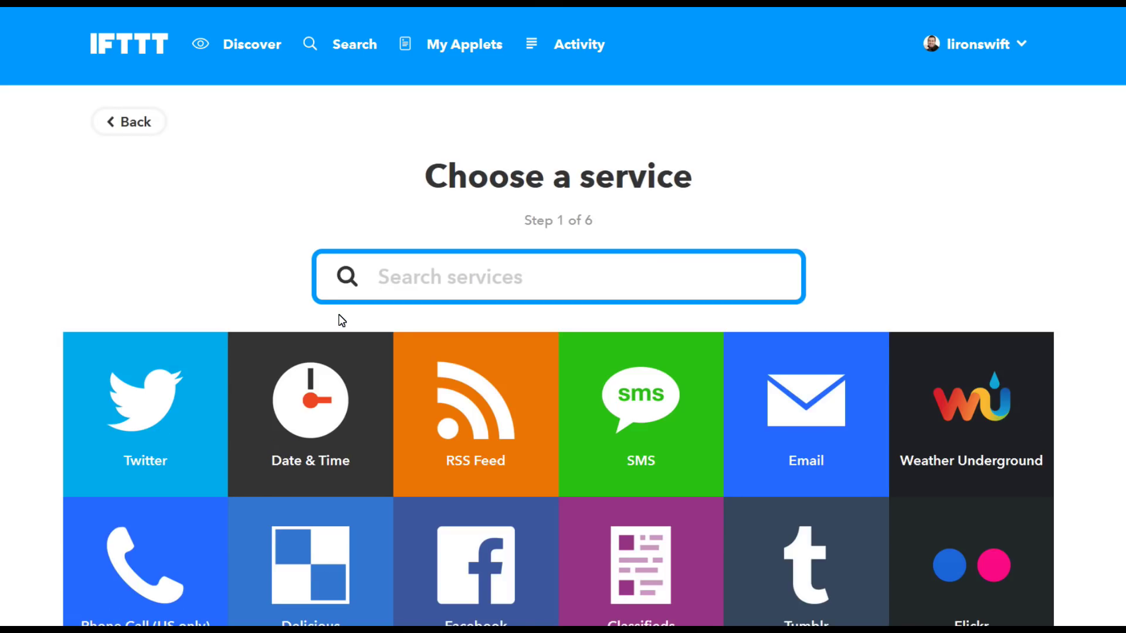
pyautogui.write('bes')
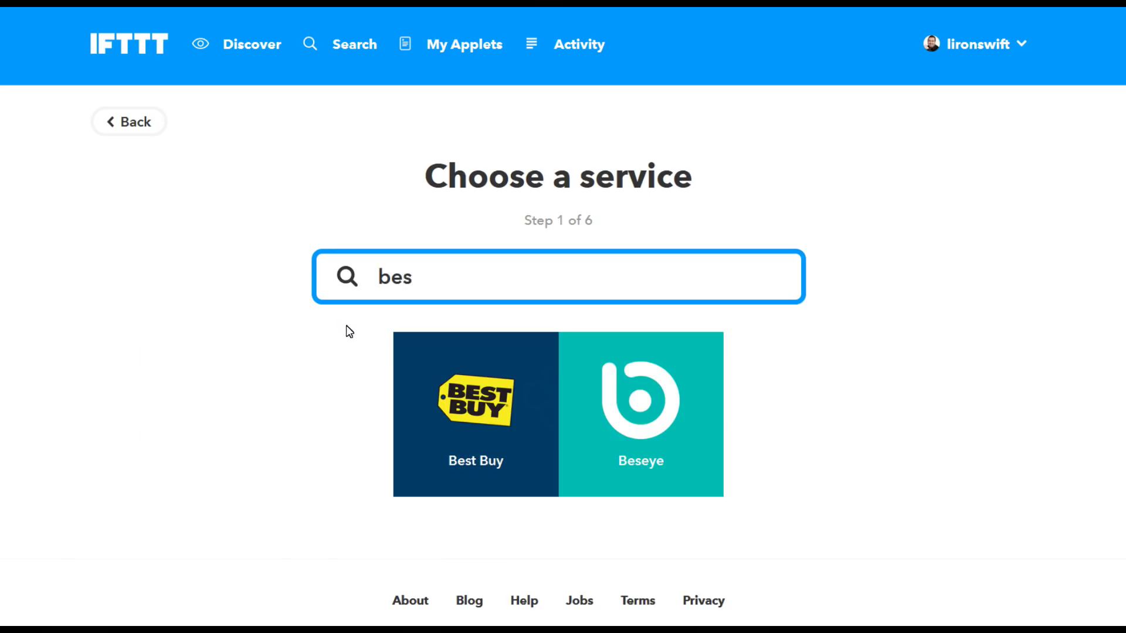
pyautogui.click(469, 406)
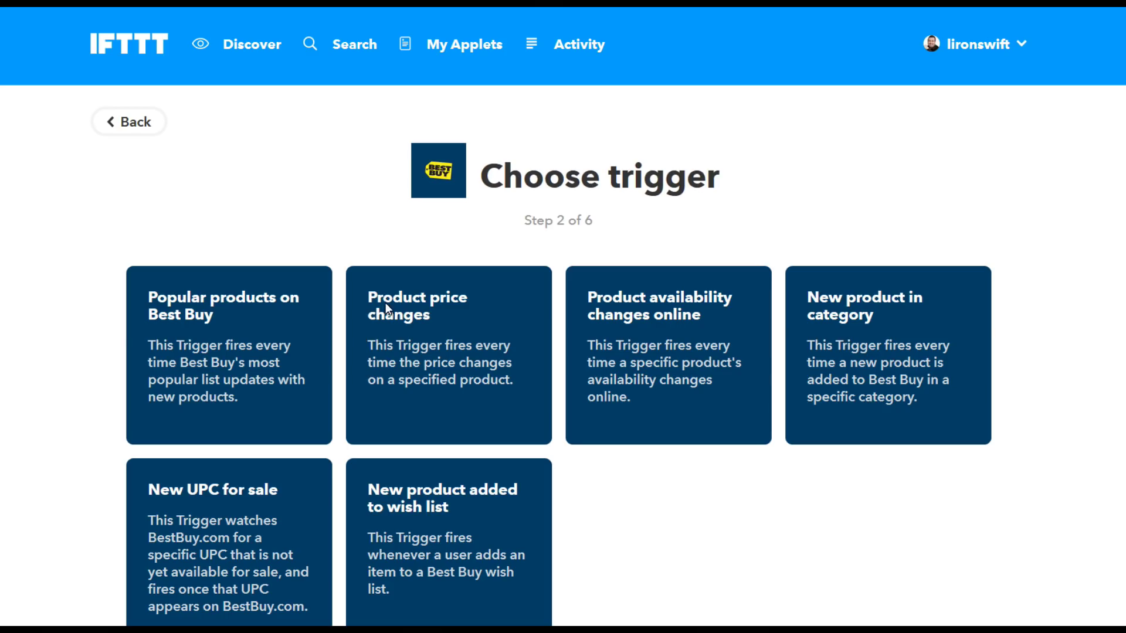
pyautogui.click(428, 342)
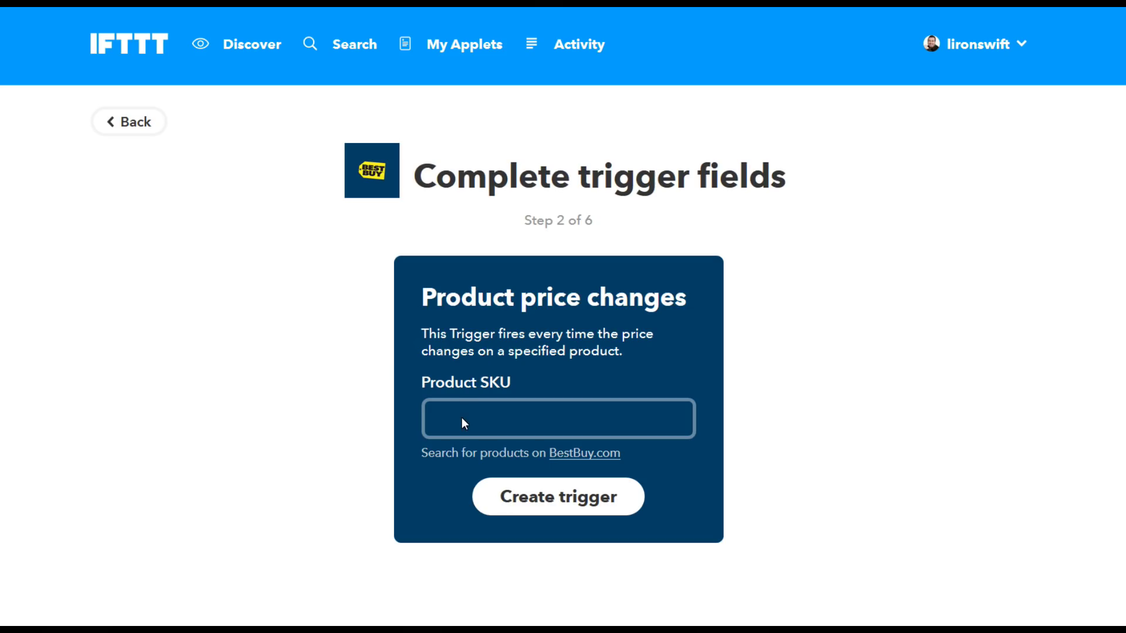
pyautogui.click(517, 381)
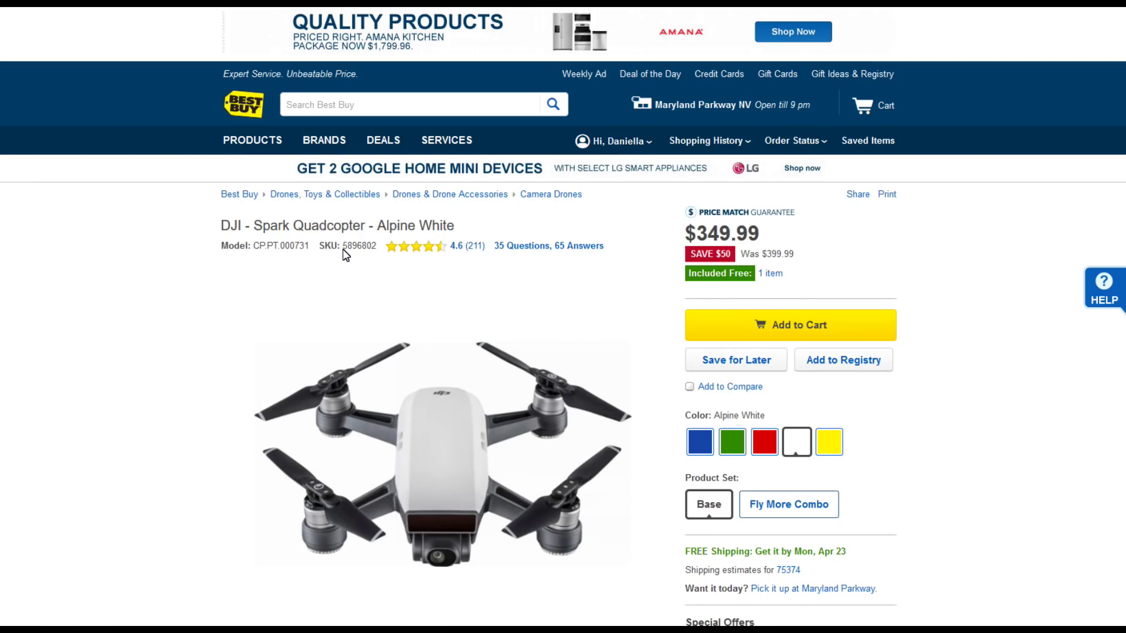
# Step: Select SKU 5896802 on the DJI Spark Quadcopter (Alpine White) product page
pyautogui.moveTo(343, 246); pyautogui.dragTo(378, 245)
pyautogui.hotkey('ctrl', 'c')
# Step: Paste SKU 5896802 into the Product SKU field and create the price-change trigger
pyautogui.hotkey('ctrl', 'Tab')
pyautogui.click(505, 421)
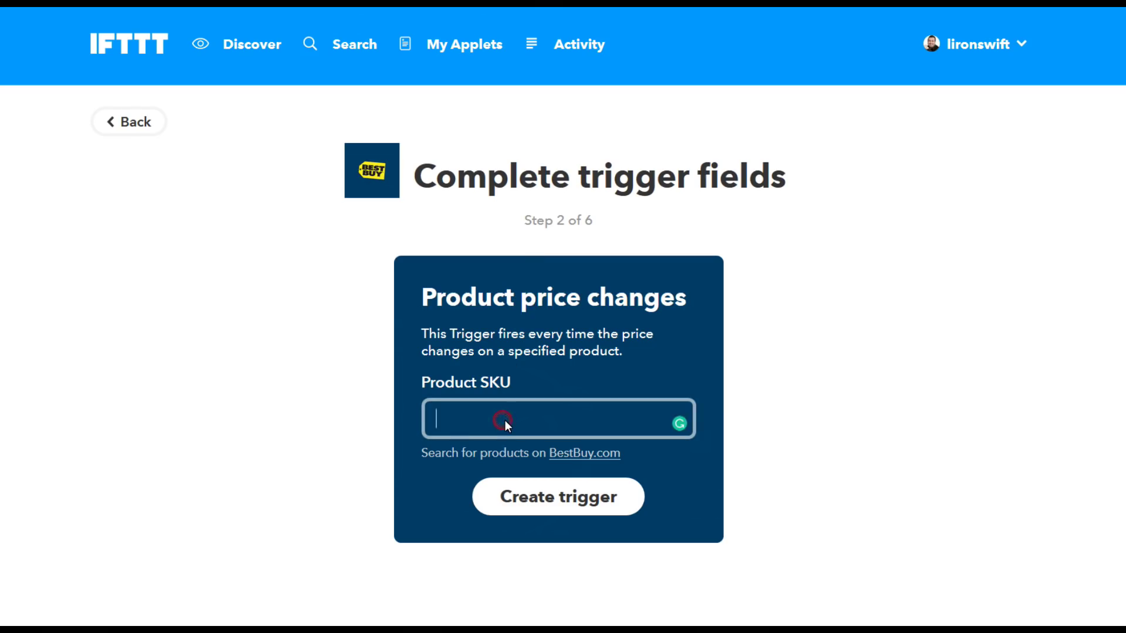
pyautogui.hotkey('ctrl', 'v')
pyautogui.click(541, 508)
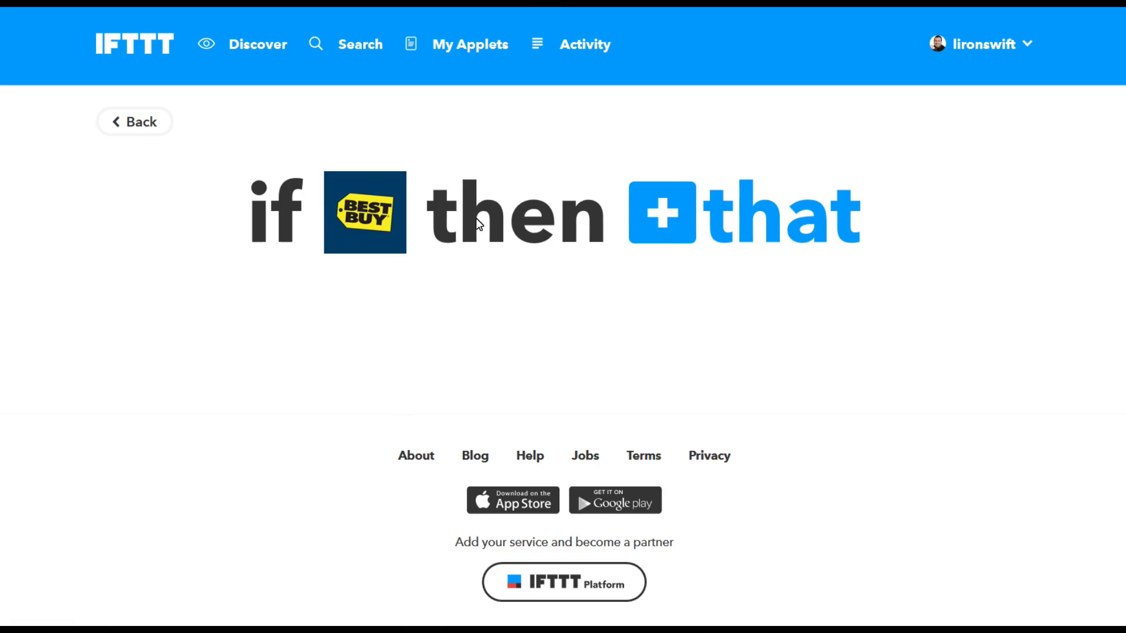
# Step: Choose Google Sheets as the action service, found by searching 'she'
pyautogui.click(664, 211)
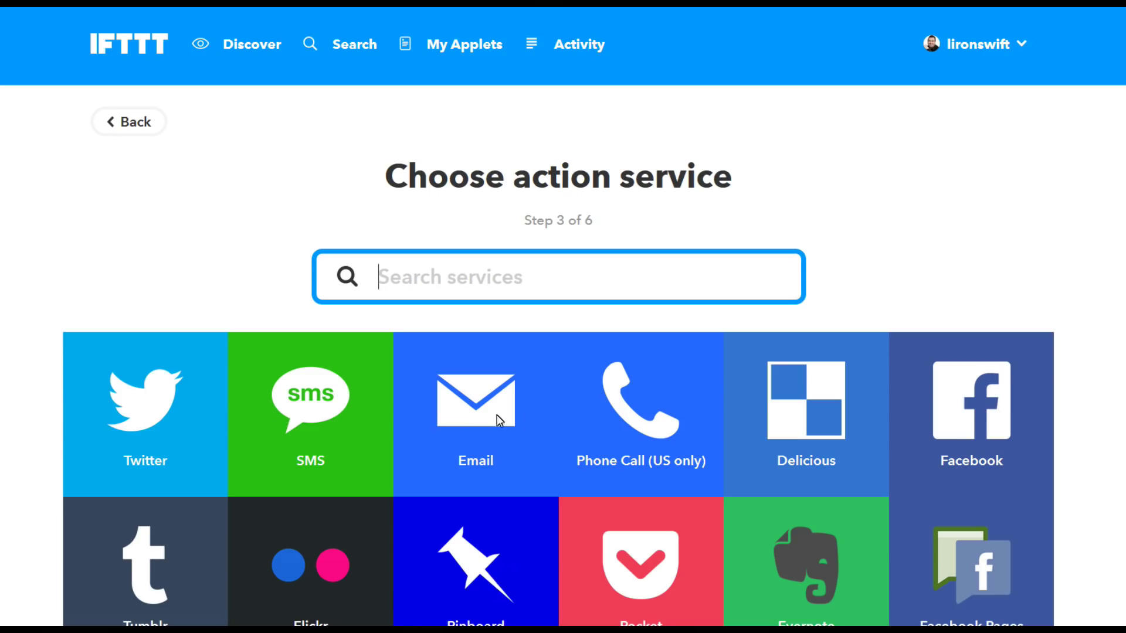
pyautogui.scroll(-3, 758, 395)
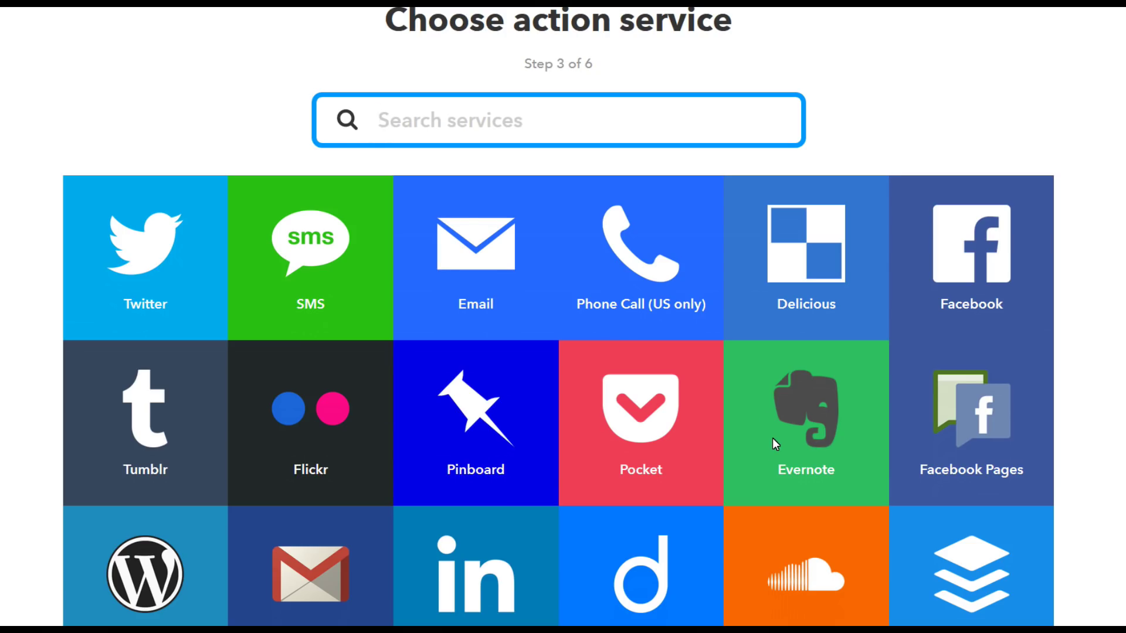
pyautogui.write('she')
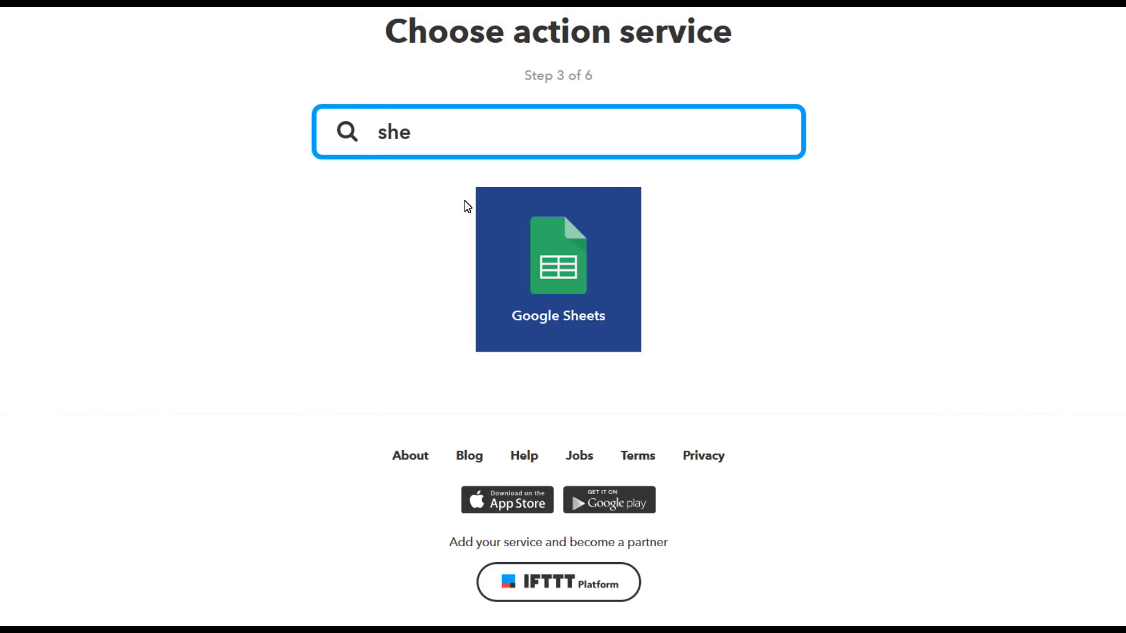
pyautogui.click(579, 259)
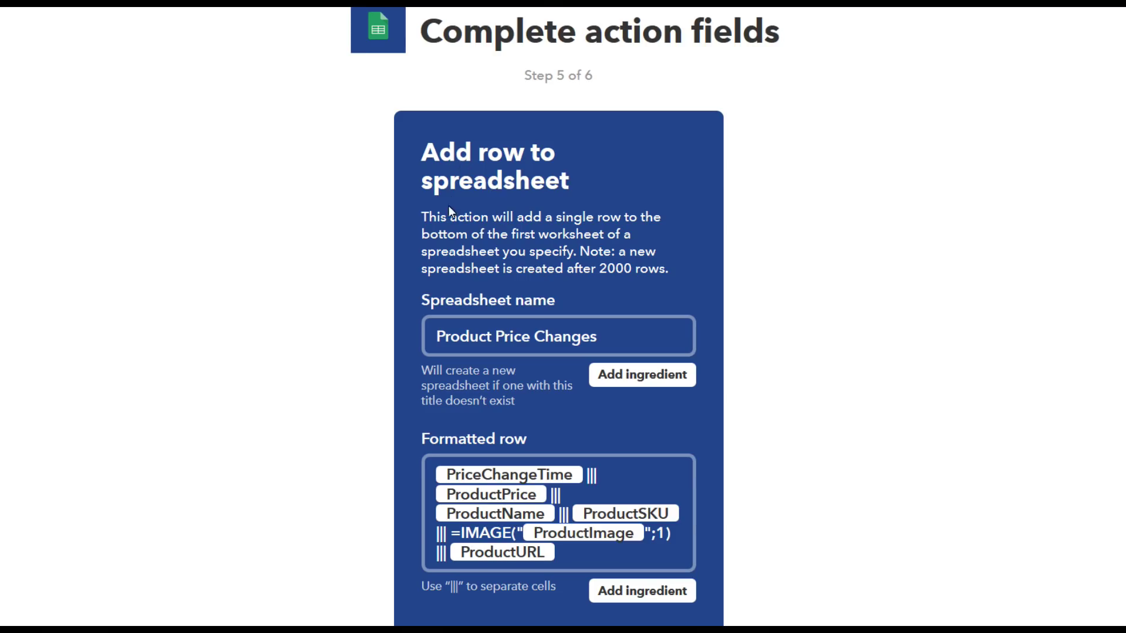
# Step: Prefix the spreadsheet name with 'BestBuy Drone' to make 'BestBuy Drone Product Price Changes'
pyautogui.moveTo(441, 218); pyautogui.dragTo(525, 227)
pyautogui.click(550, 246)
pyautogui.scroll(-1, 621, 269)
pyautogui.click(438, 266)
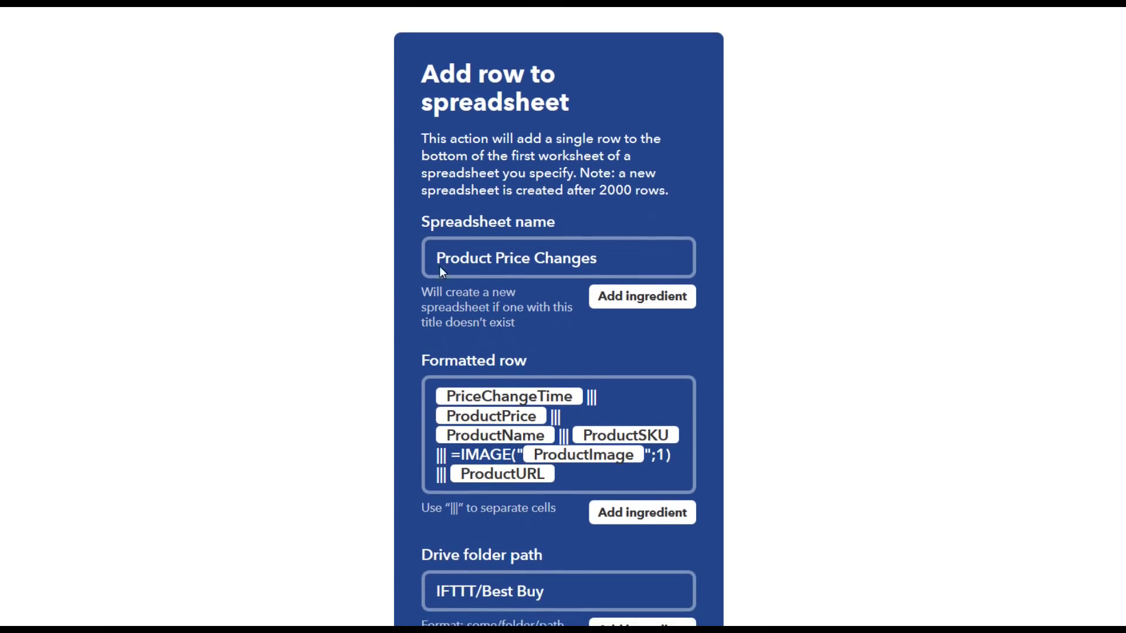
pyautogui.write('BestBuy Drone')
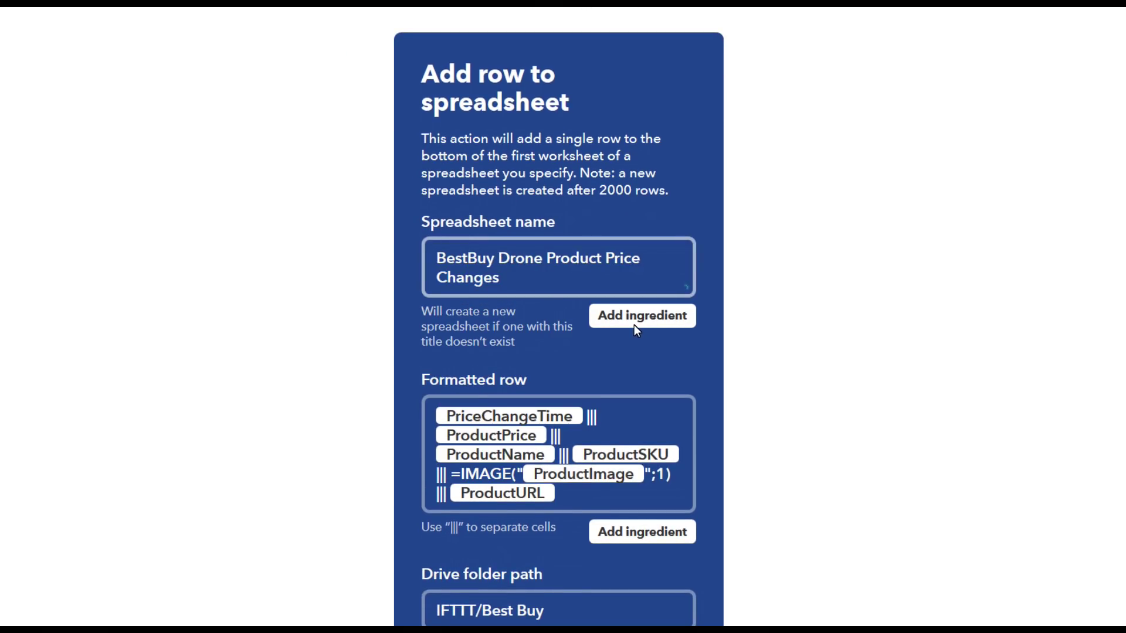
pyautogui.click(635, 325)
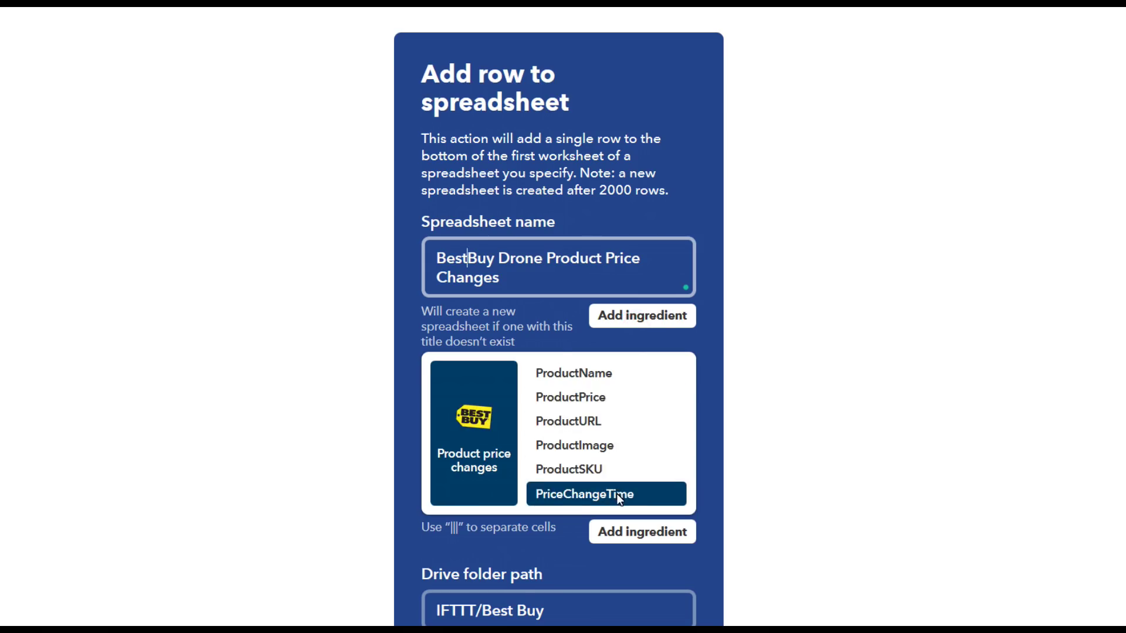
pyautogui.click(540, 285)
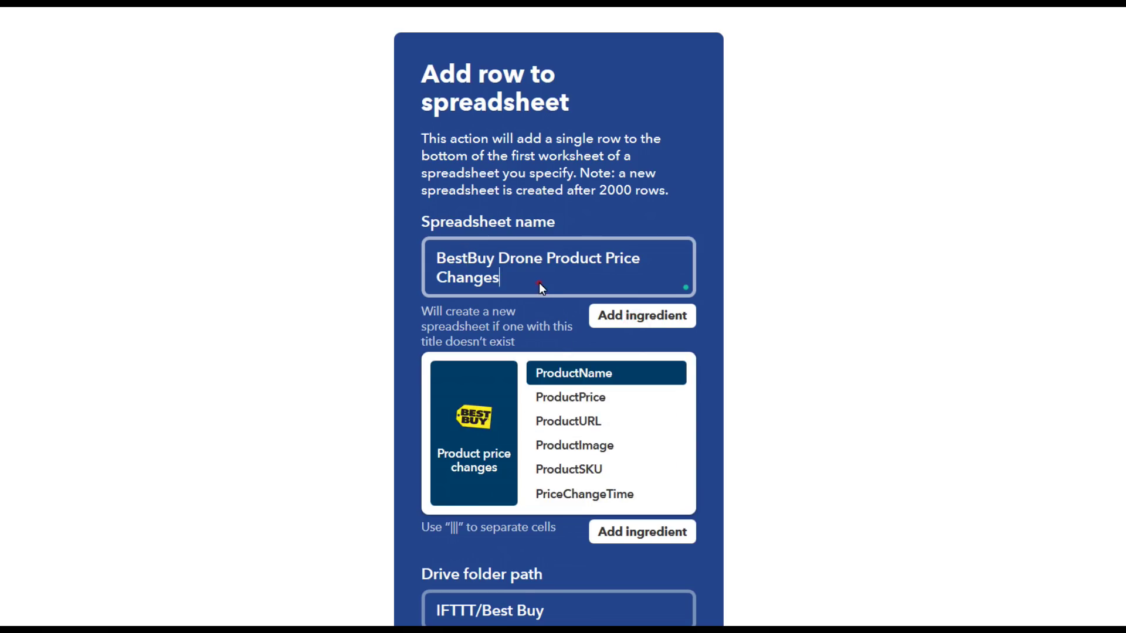
pyautogui.click(520, 316)
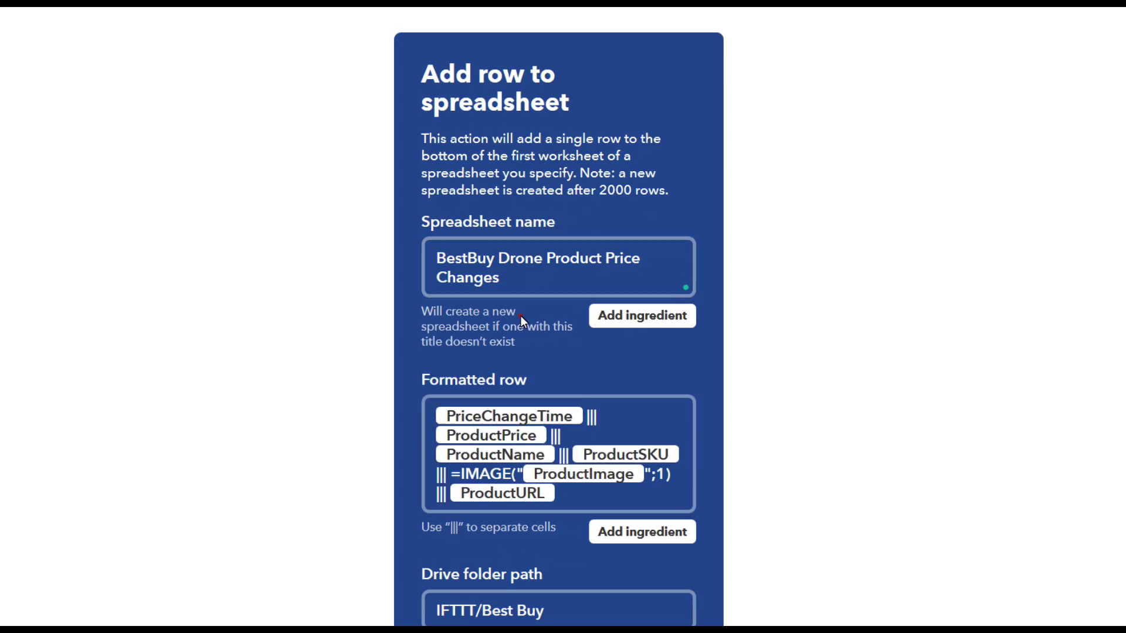
# Step: Remove the =IMAGE product image column from the formatted row and create the action
pyautogui.scroll(-2, 578, 314)
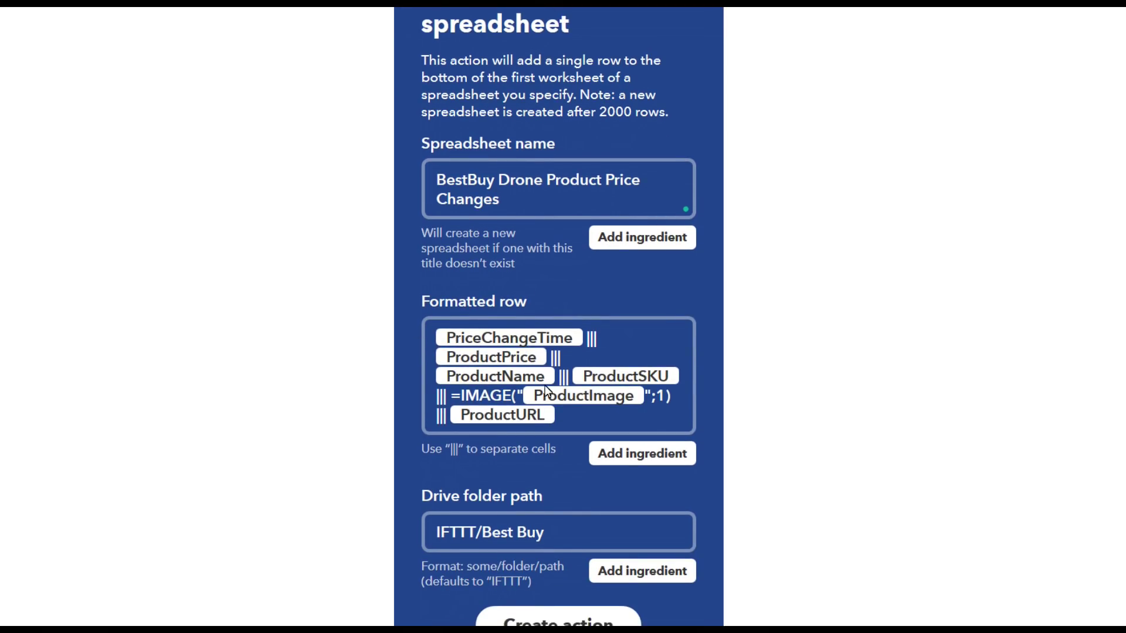
pyautogui.click(621, 455)
pyautogui.scroll(-4, 621, 469)
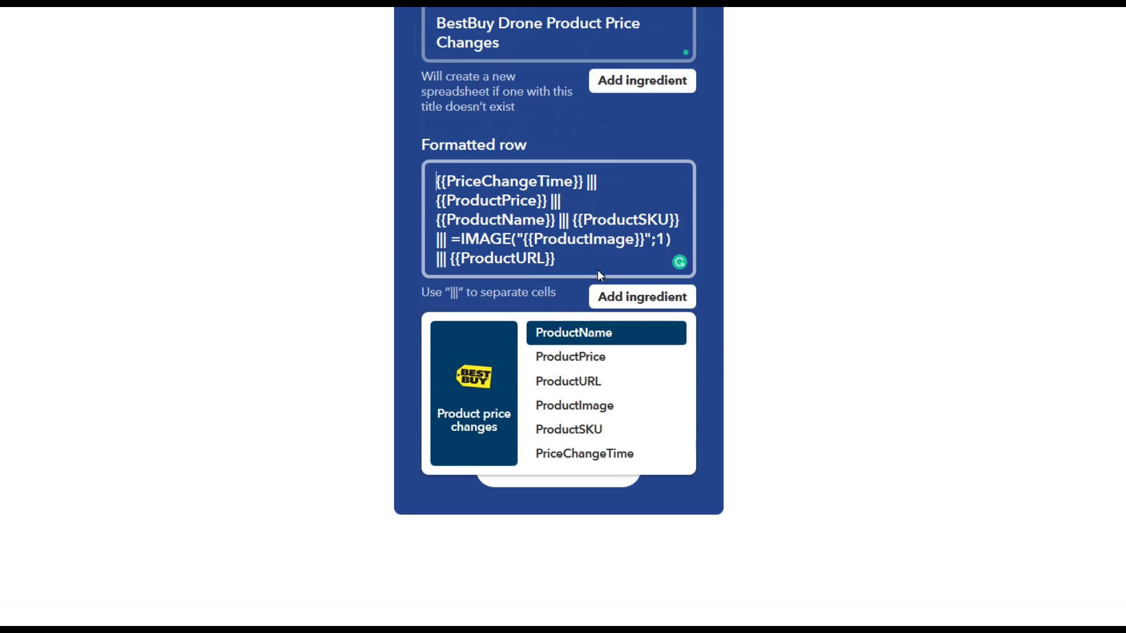
pyautogui.click(519, 291)
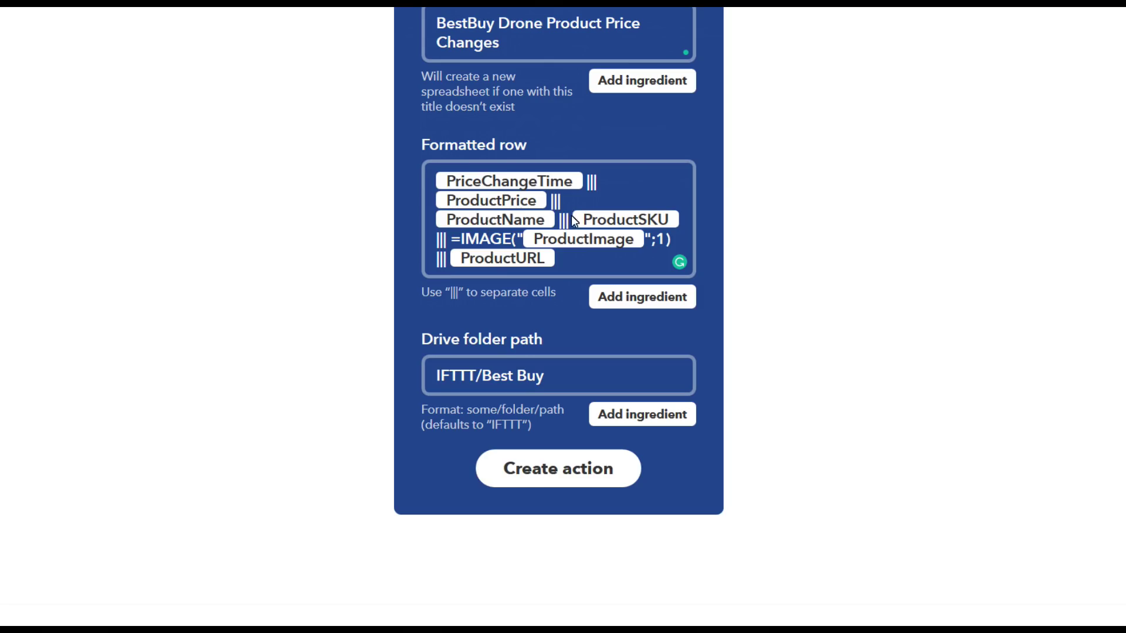
pyautogui.hotkey('ctrl', 'z')
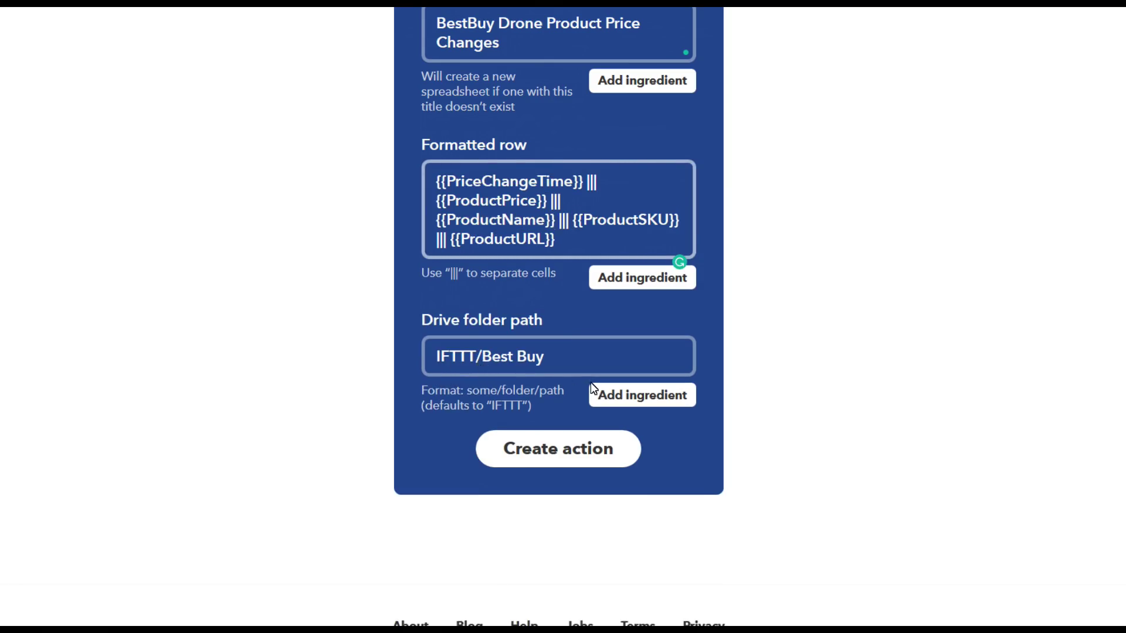
pyautogui.click(548, 449)
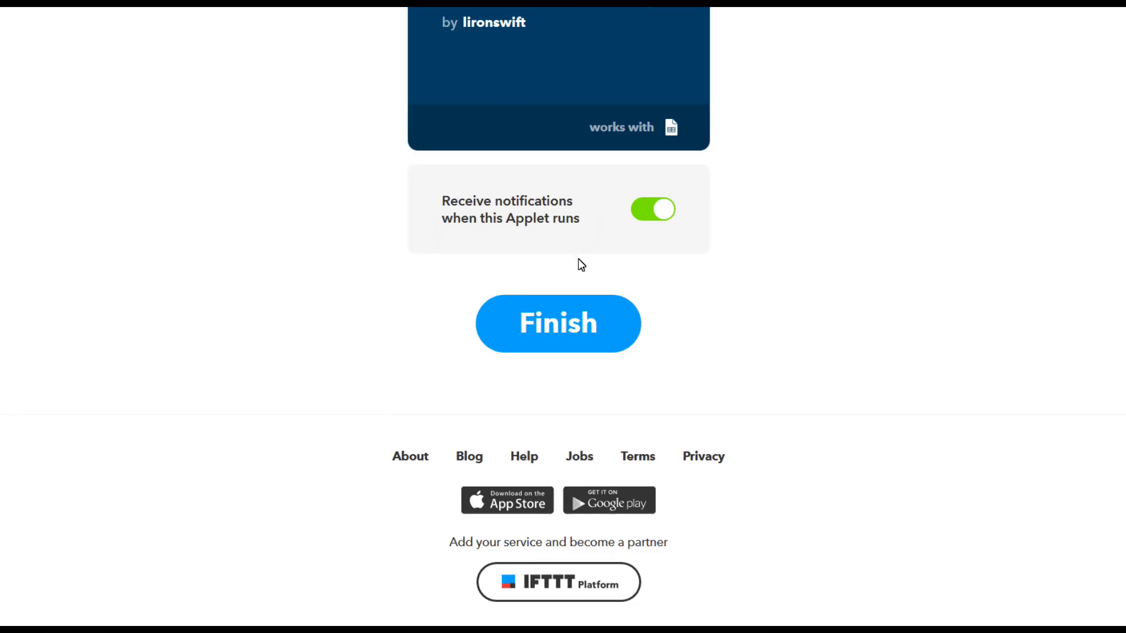
# Step: Review the applet description, then finish and save the Best Buy price-change applet
pyautogui.scroll(3, 578, 262)
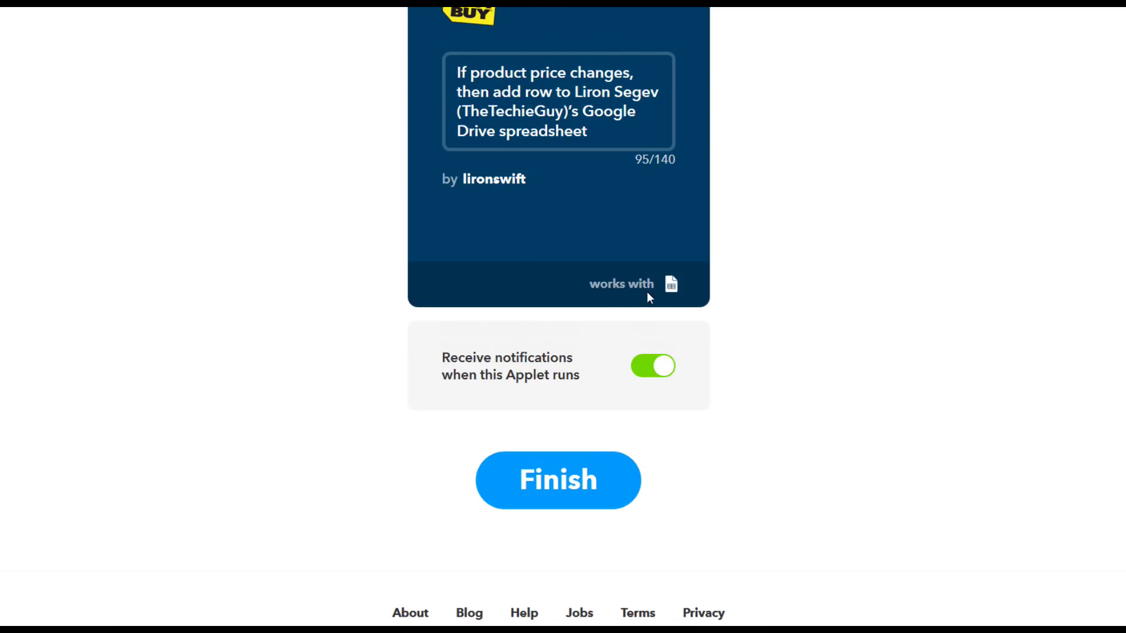
pyautogui.click(557, 487)
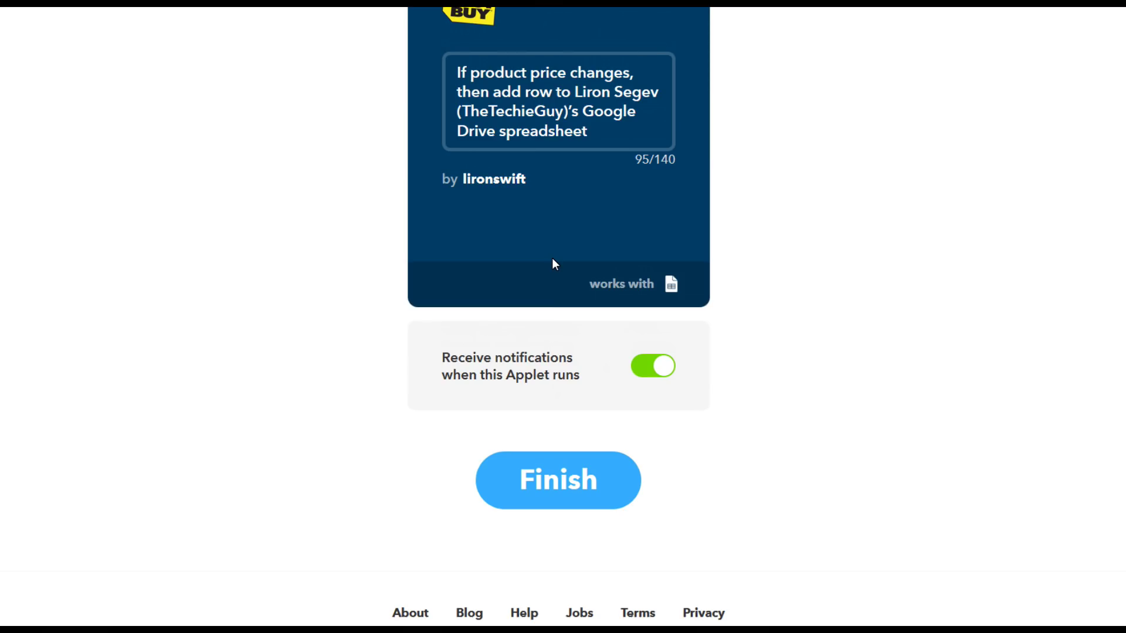
pyautogui.click(571, 476)
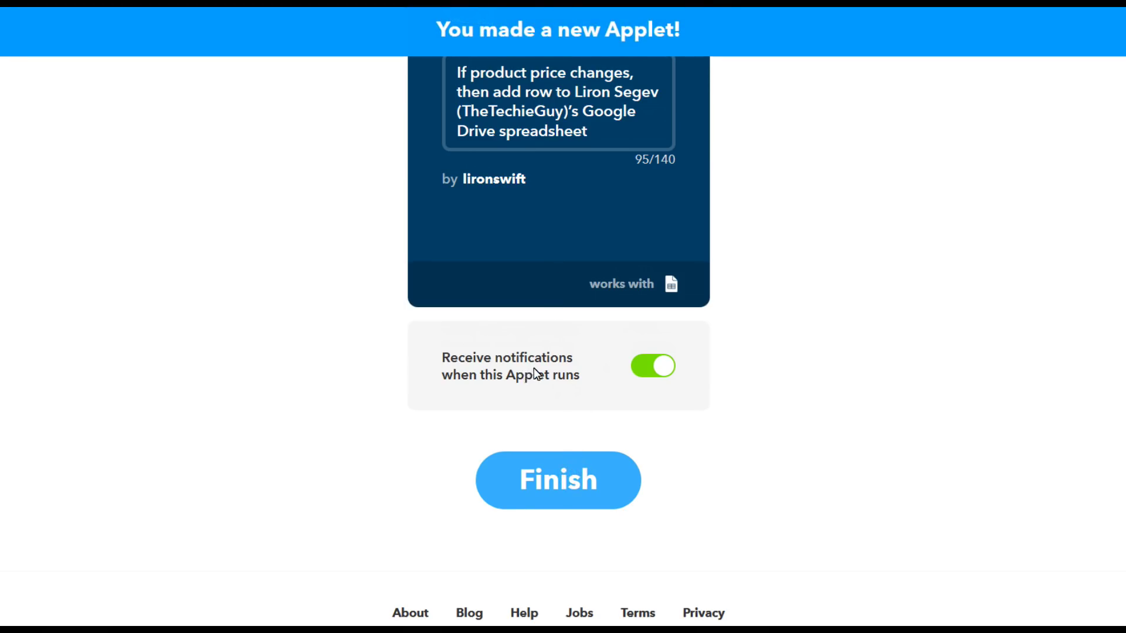